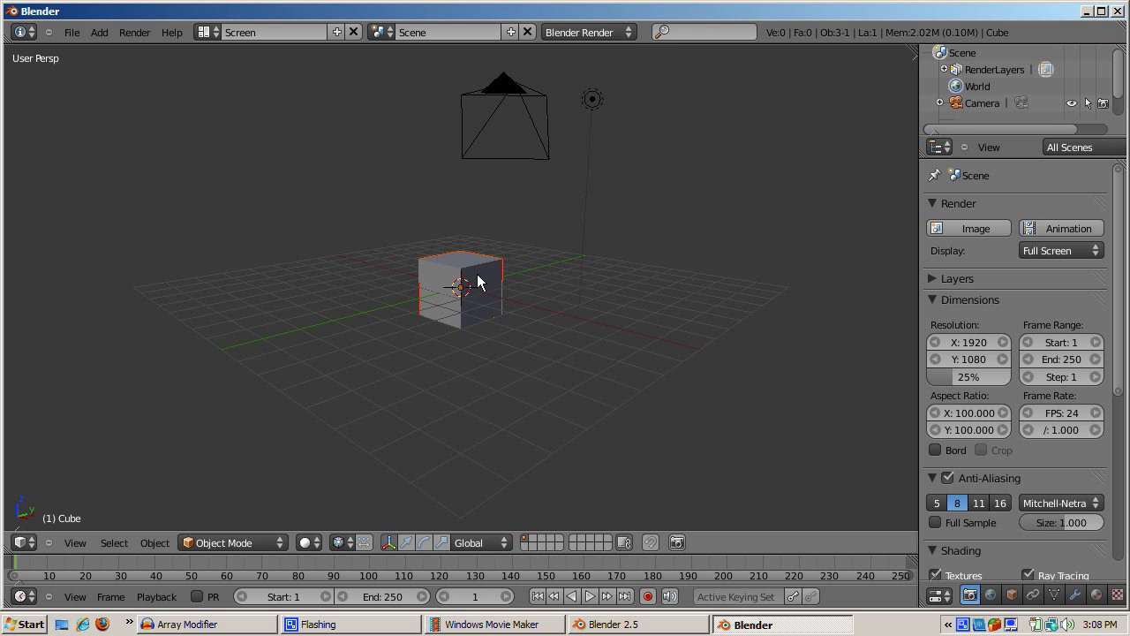
Step: Delete the default cube and add a Suzanne monkey mesh at the scene centre
key(x)
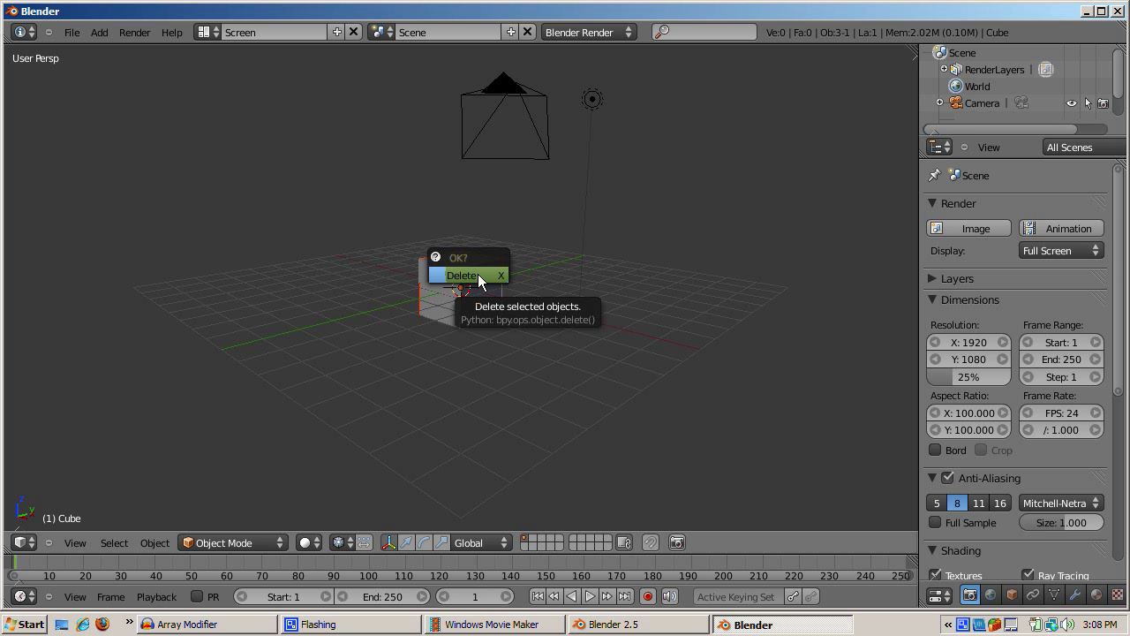
click(478, 274)
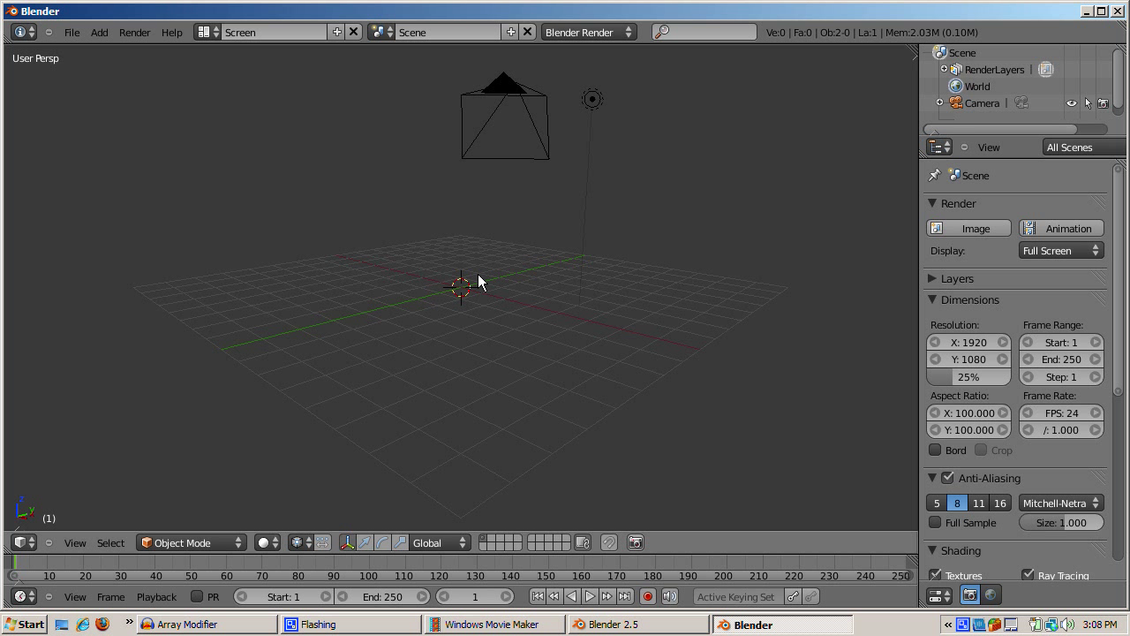
key(shift+a)
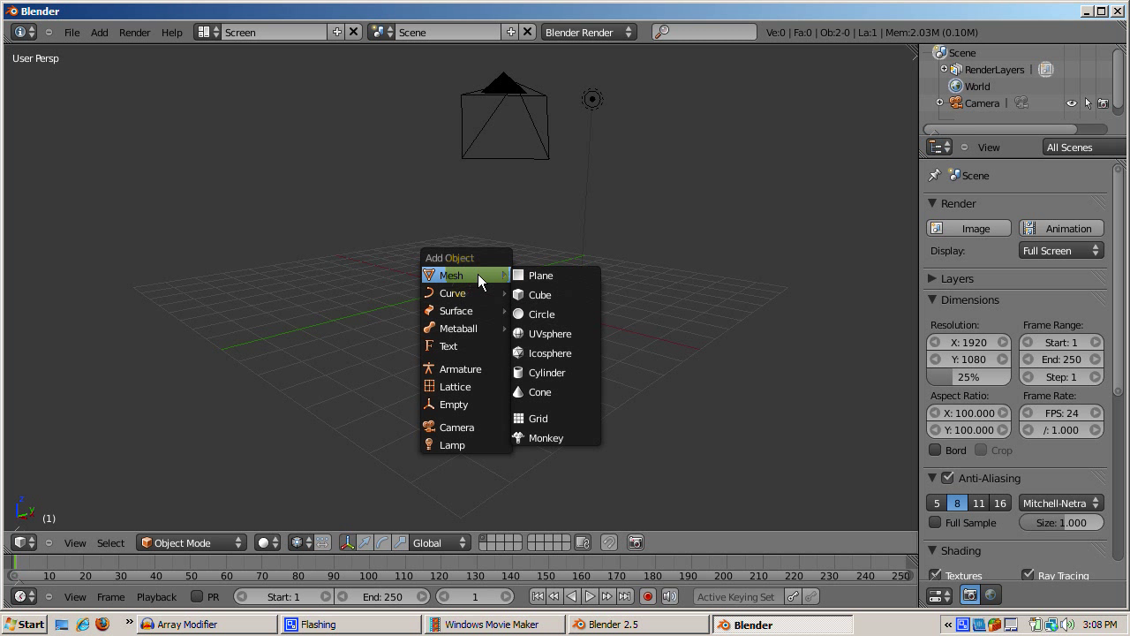
click(528, 431)
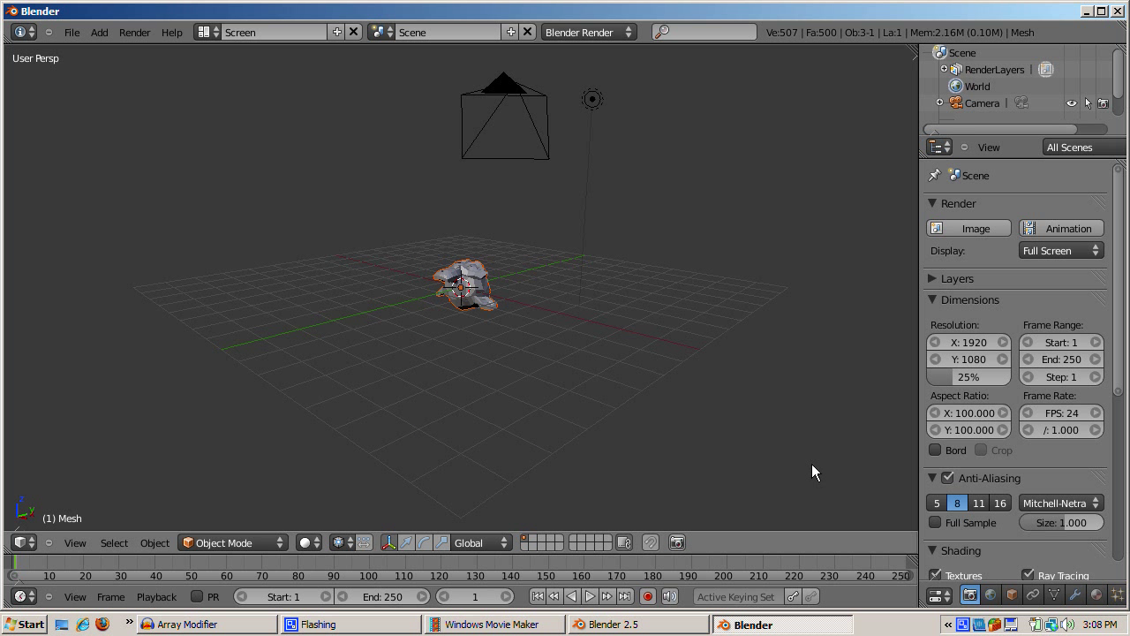
click(1076, 596)
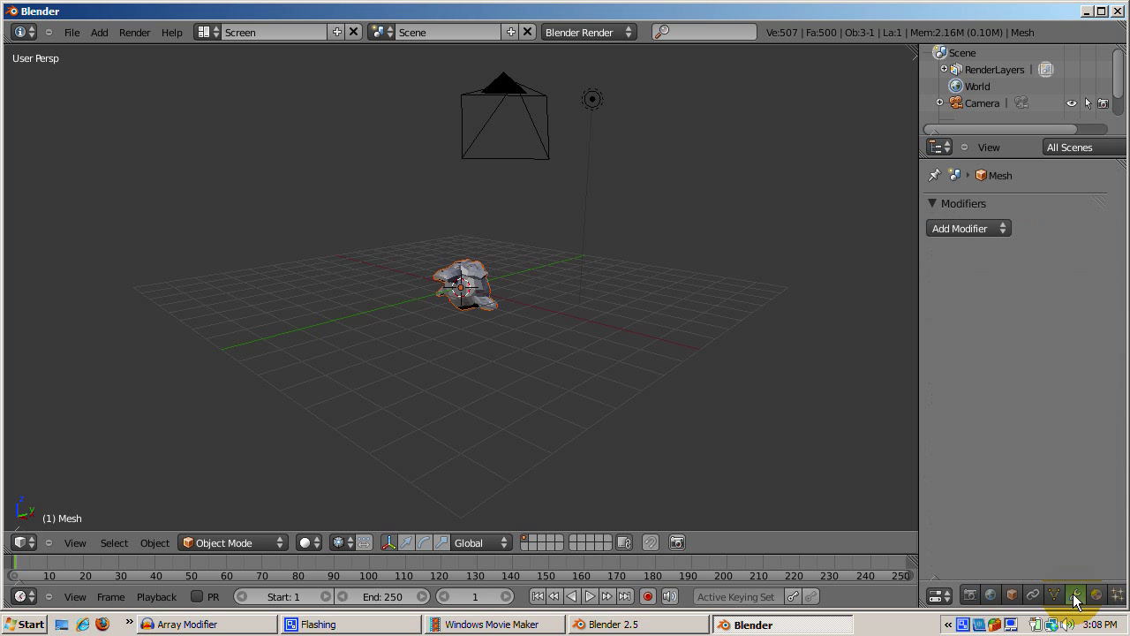
Step: Add an Array modifier to the monkey, giving two heads along X at relative offset 1.000
click(962, 229)
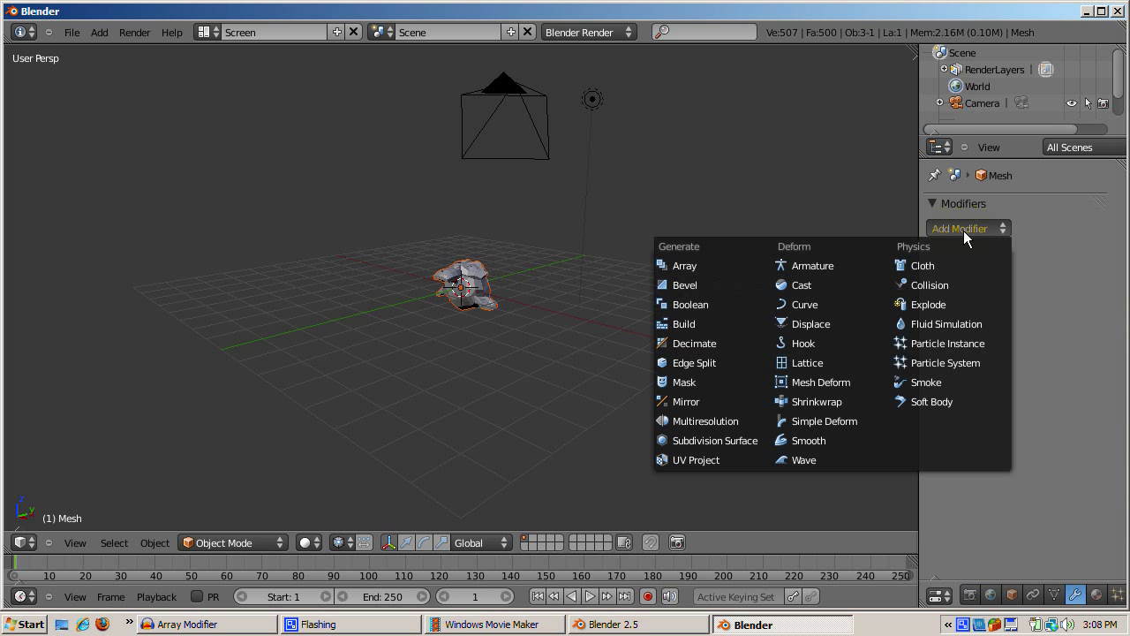
click(675, 266)
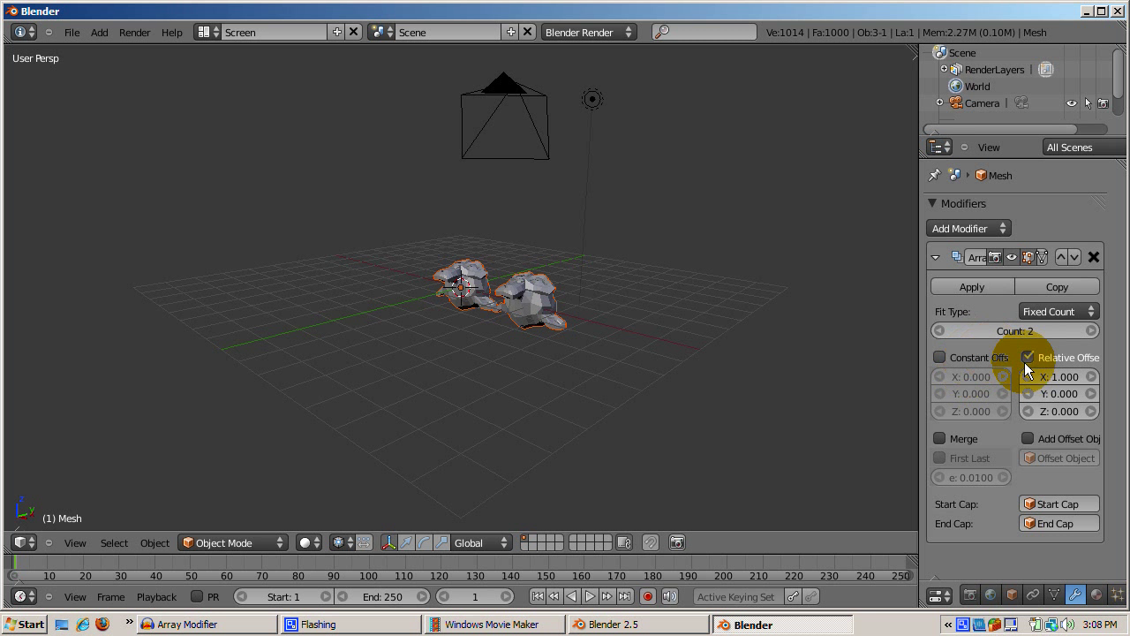
Step: Enable Constant Offset, try an X offset of 1, then reset it to 0
click(941, 357)
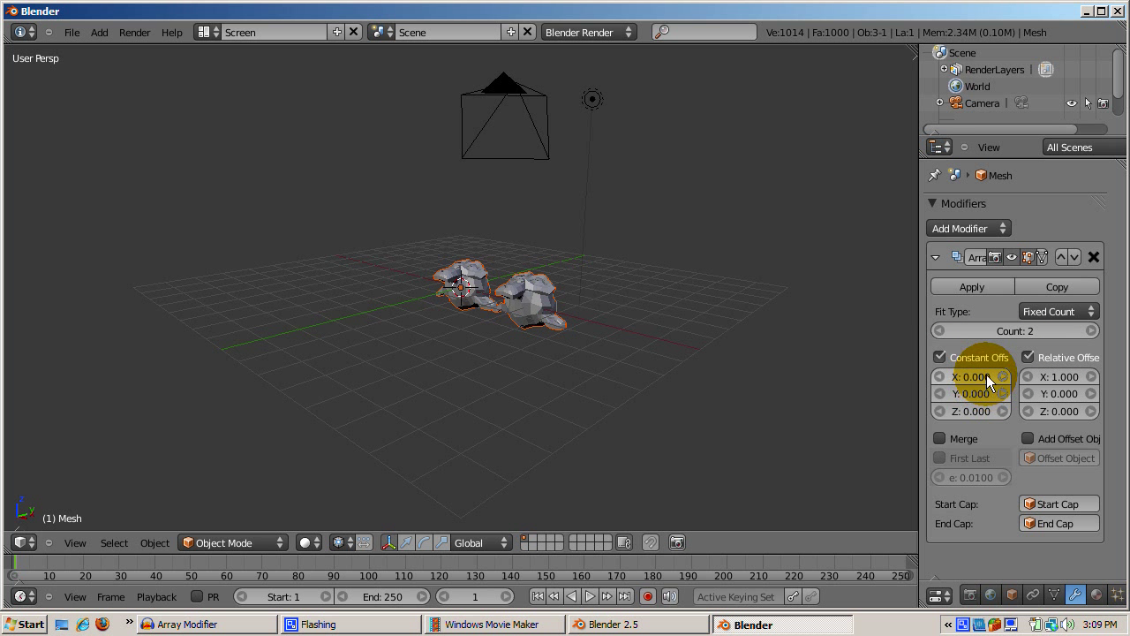
click(974, 377)
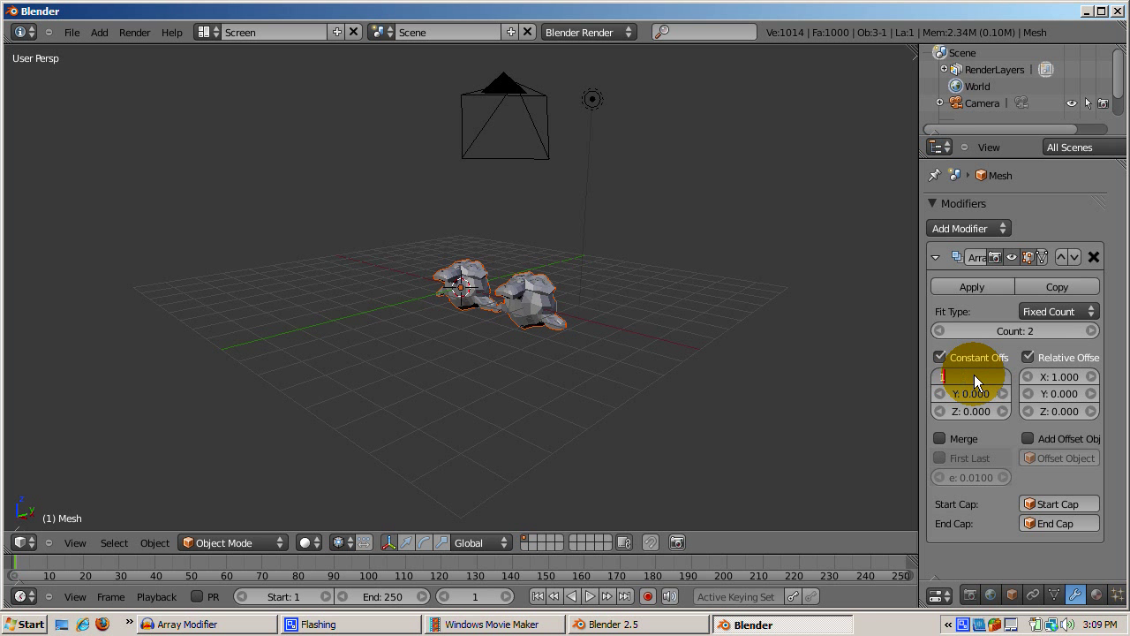
text(1)
key(Return)
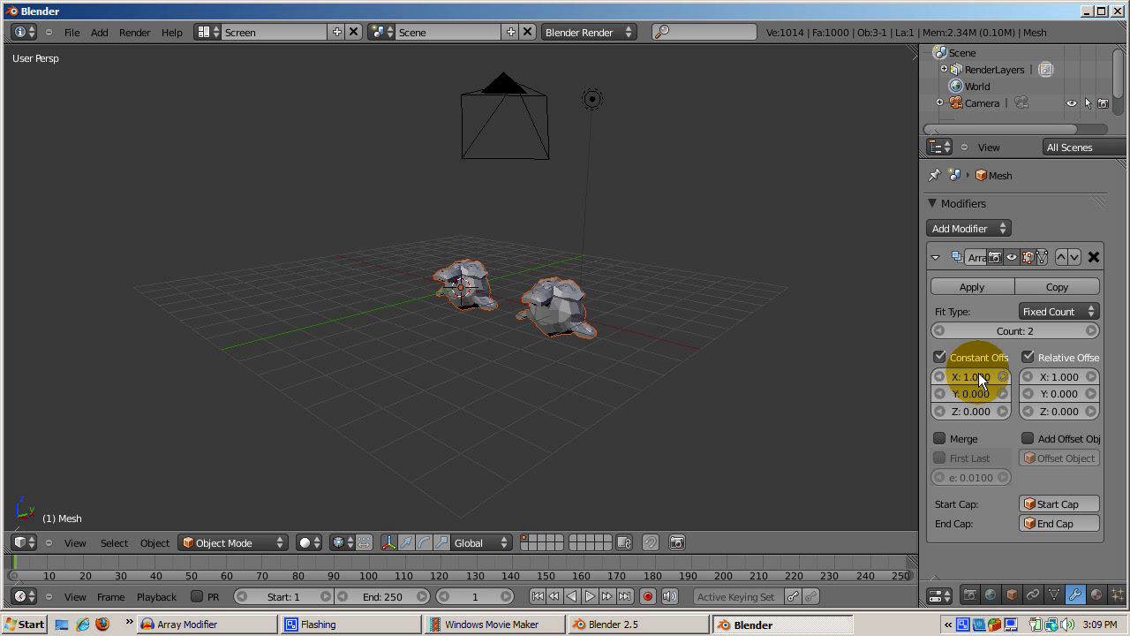
click(975, 377)
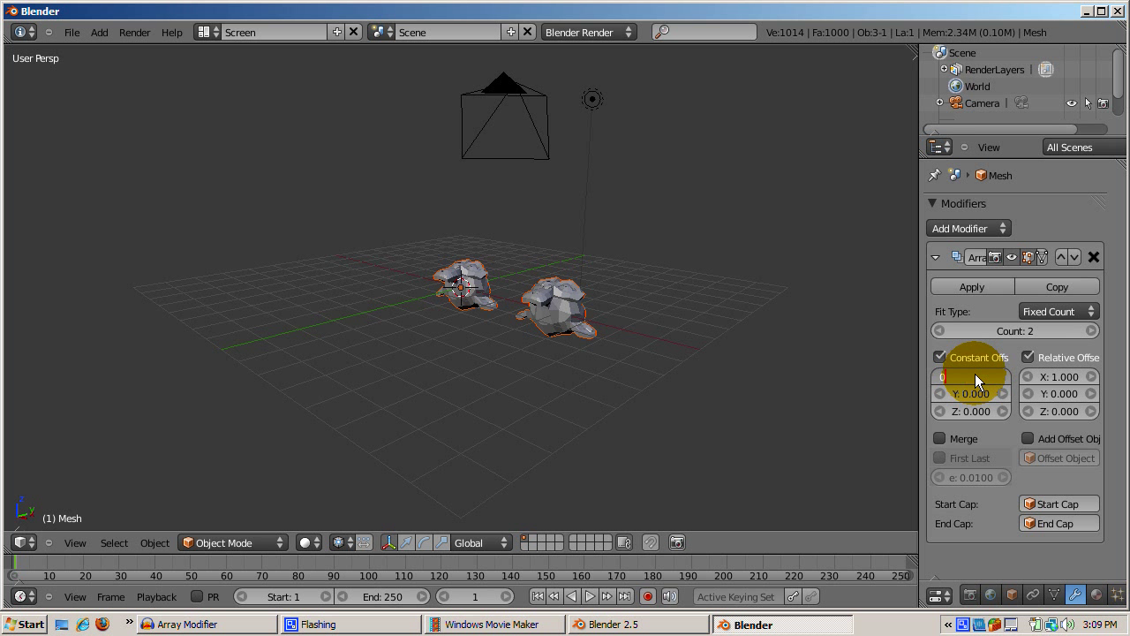
text(0)
key(Return)
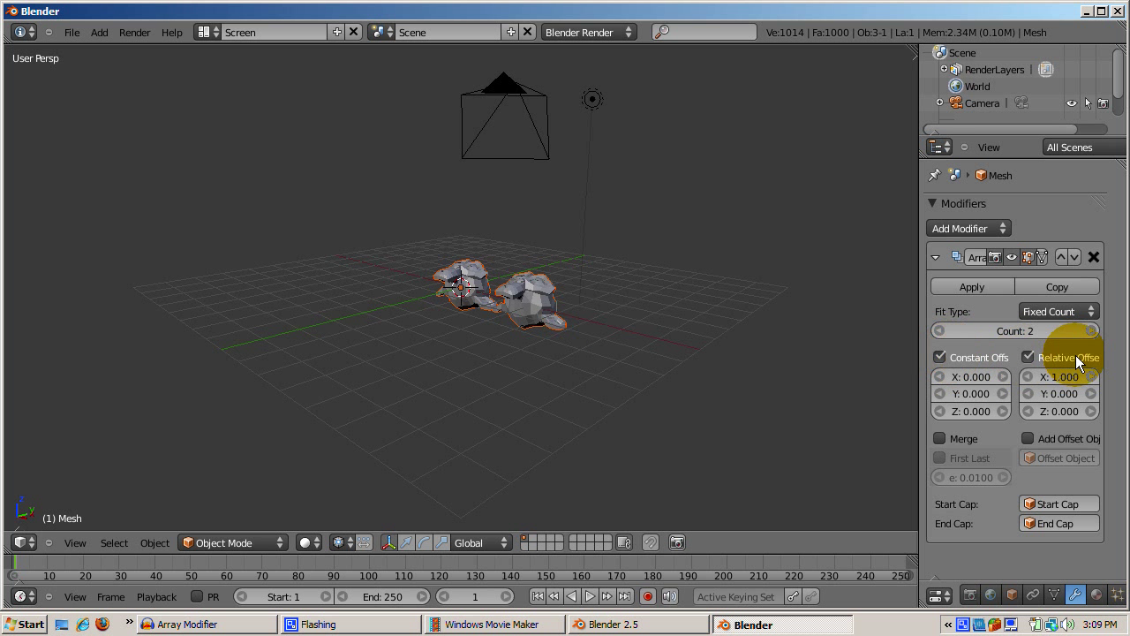
Step: Try a relative Z offset of 1 to raise the copy, then set it back to 0
click(1068, 408)
text(1)
key(Return)
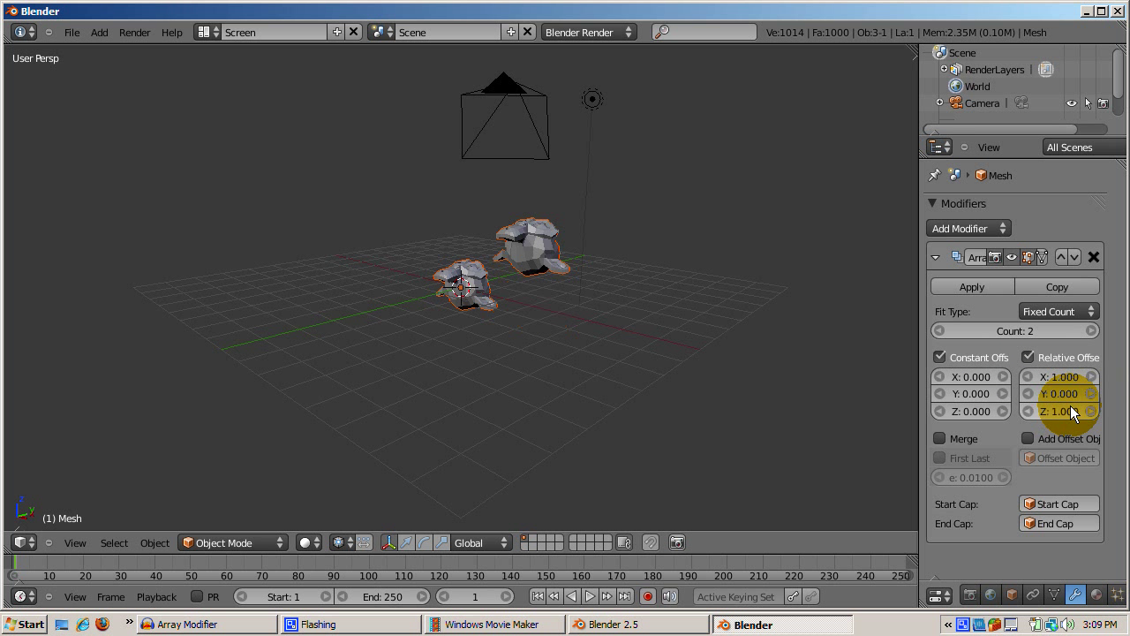
click(1070, 410)
text(0)
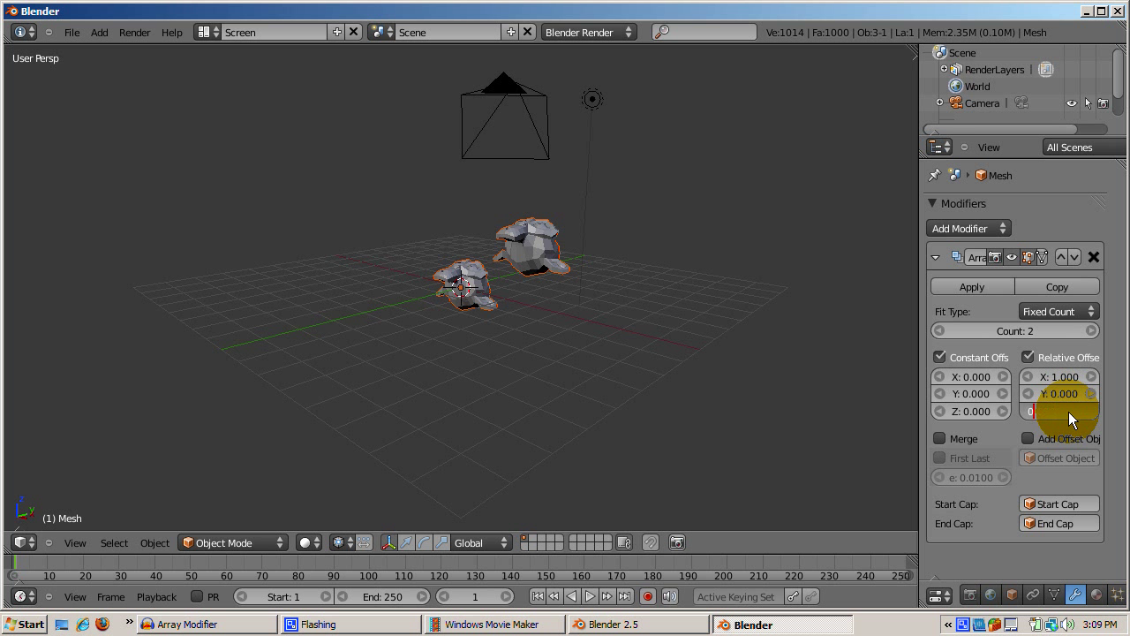
key(Return)
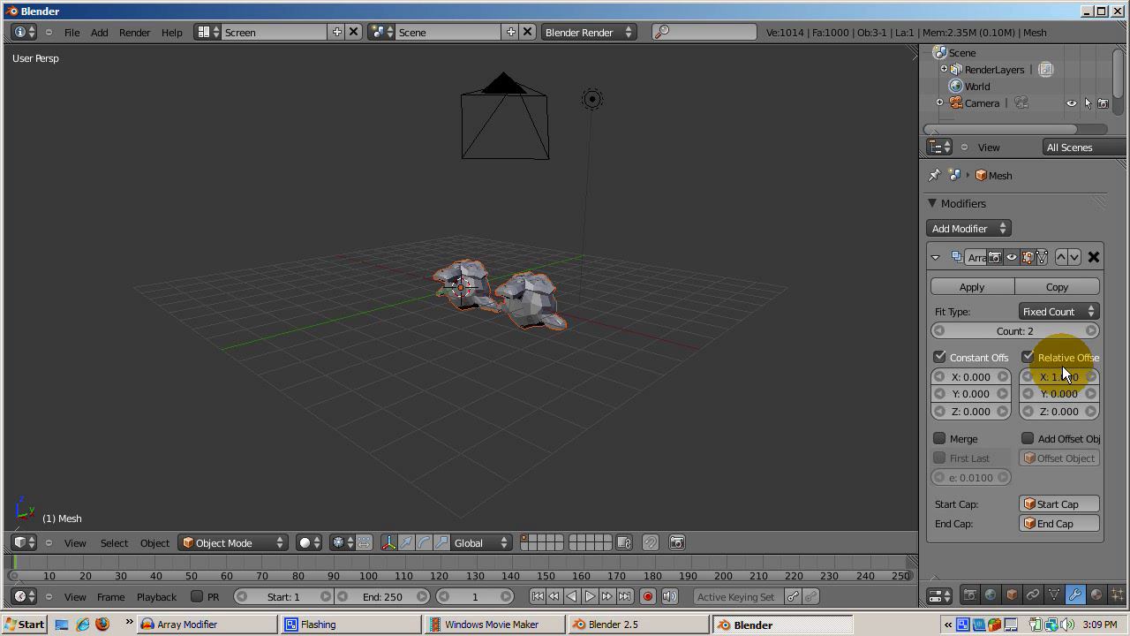
click(1056, 311)
Step: Make the array Fit Length and try lengths 20 (five monkeys), then 10 (three monkeys)
click(1055, 279)
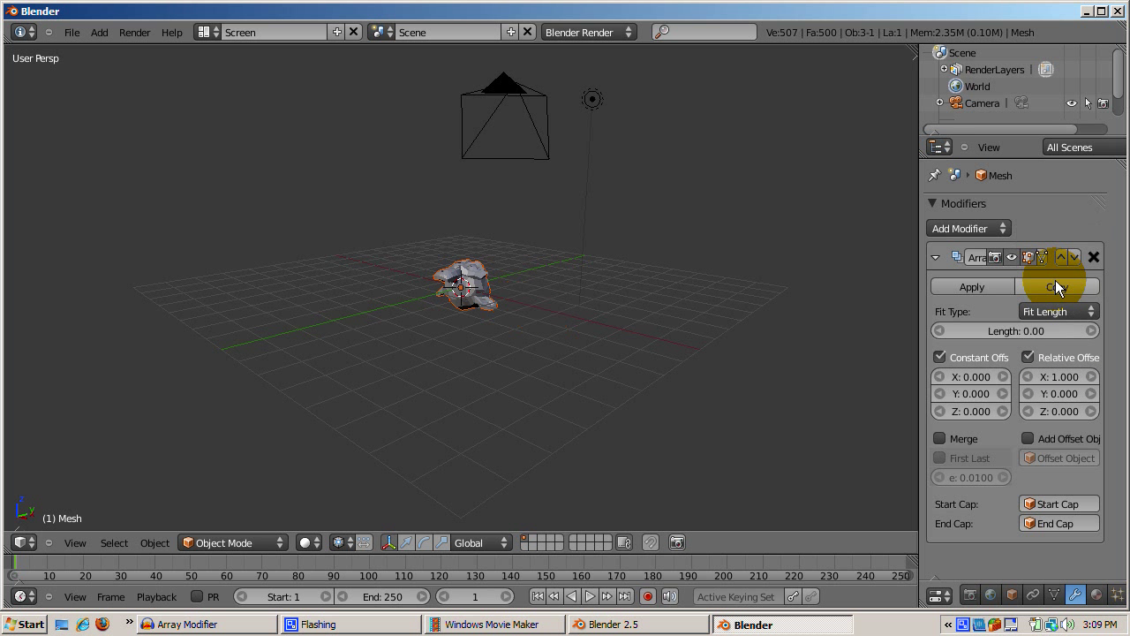
click(1028, 332)
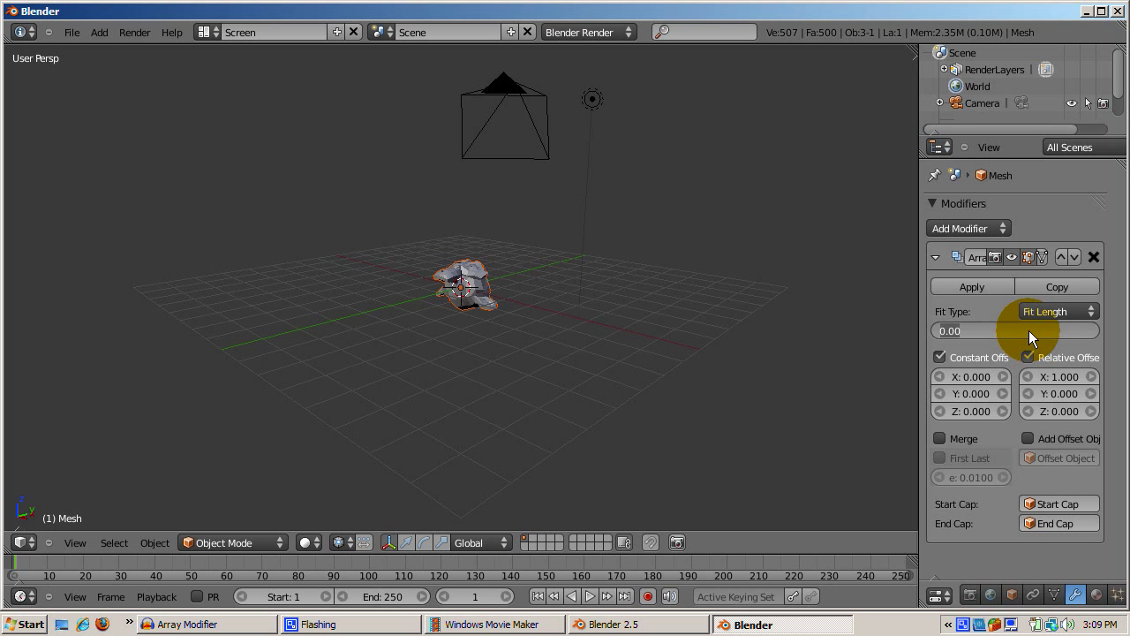
text(20)
key(Return)
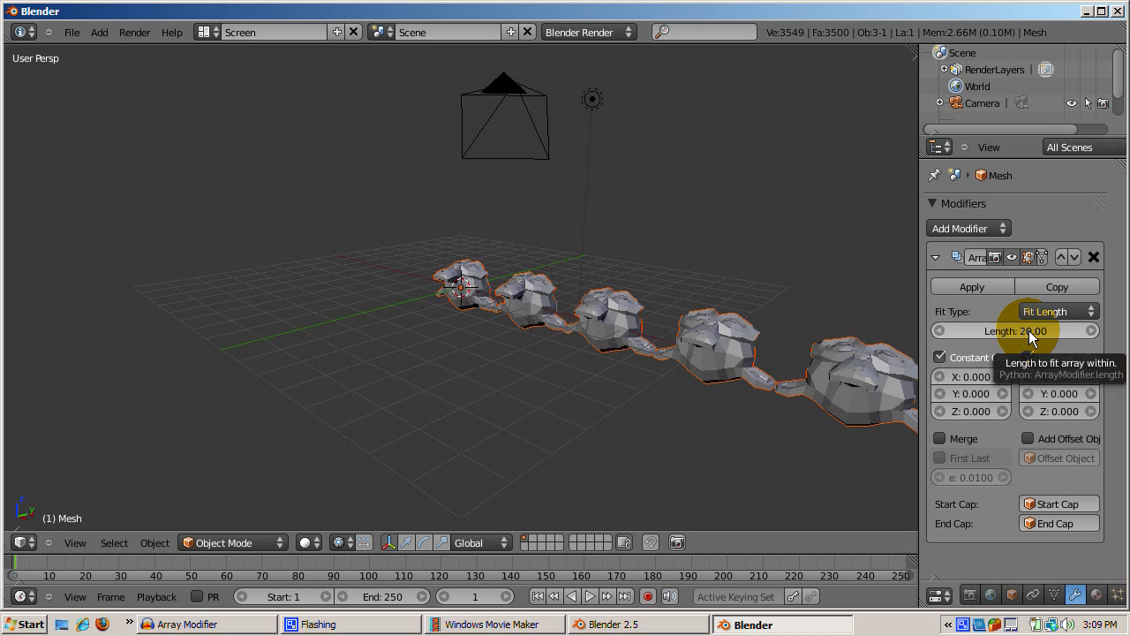
click(1028, 330)
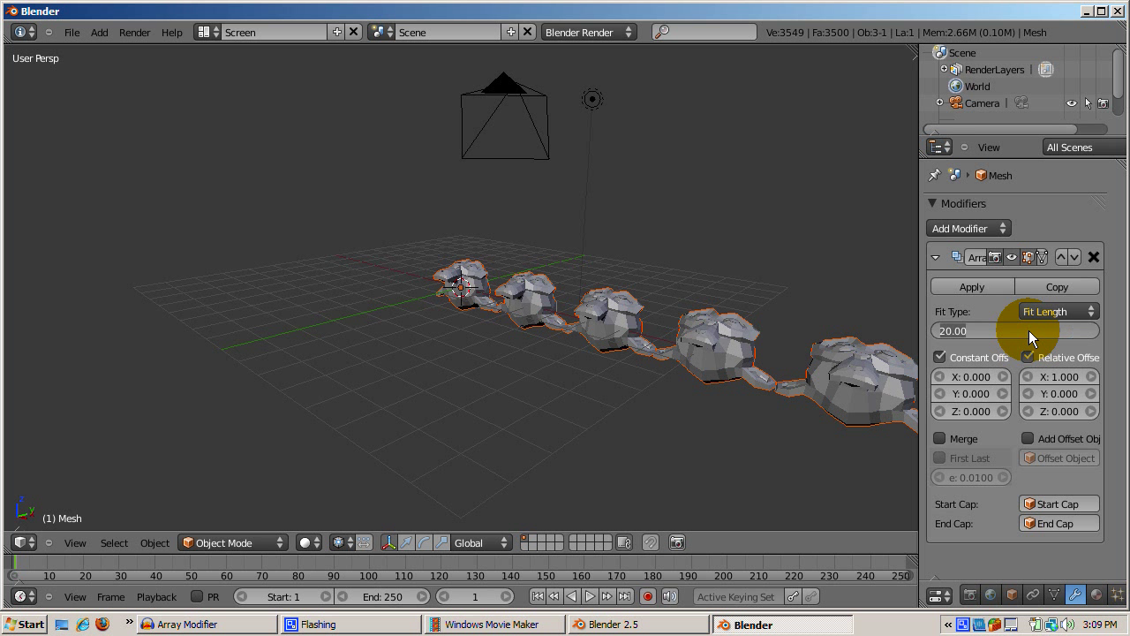
text(10)
key(Return)
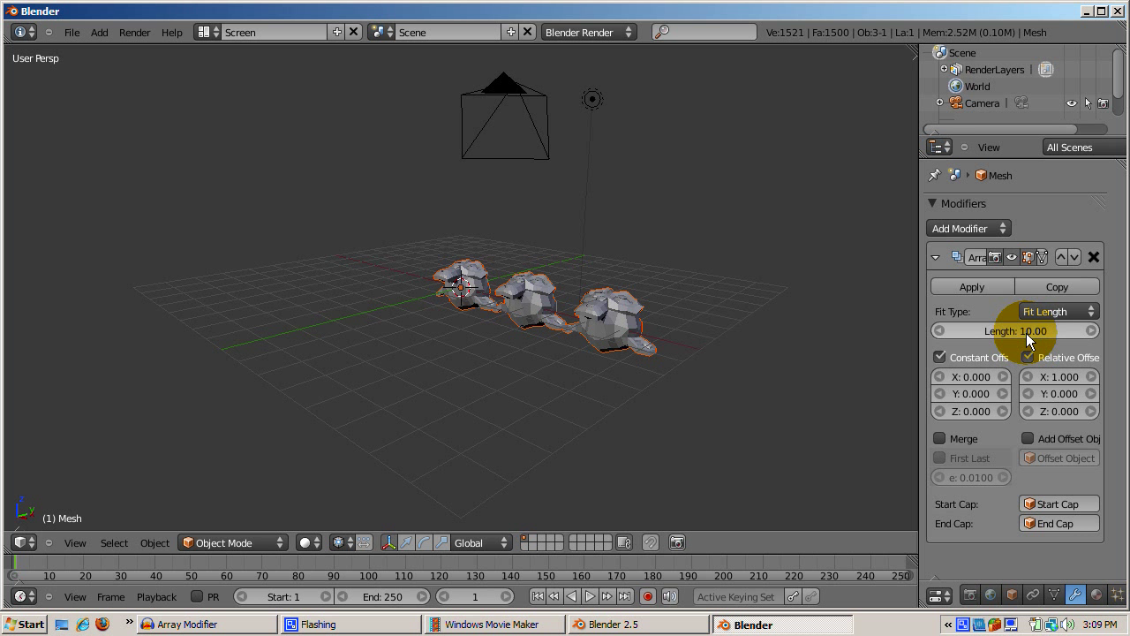
Step: Keep the length at 10.00 and change the array's fit type to Fit Curve
click(1021, 330)
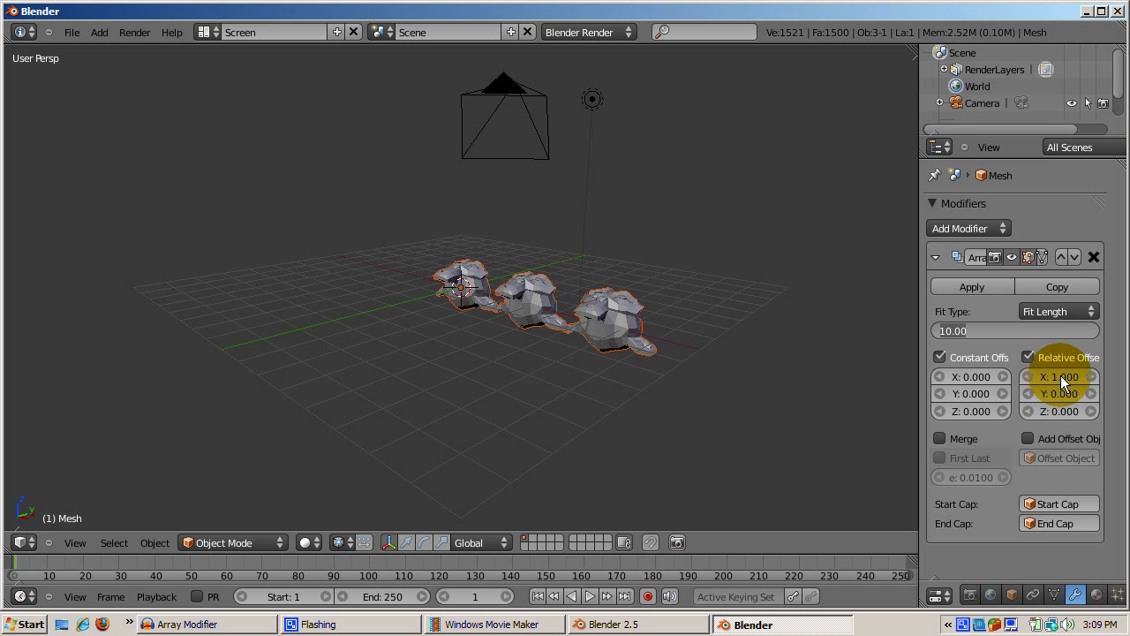
key(Return)
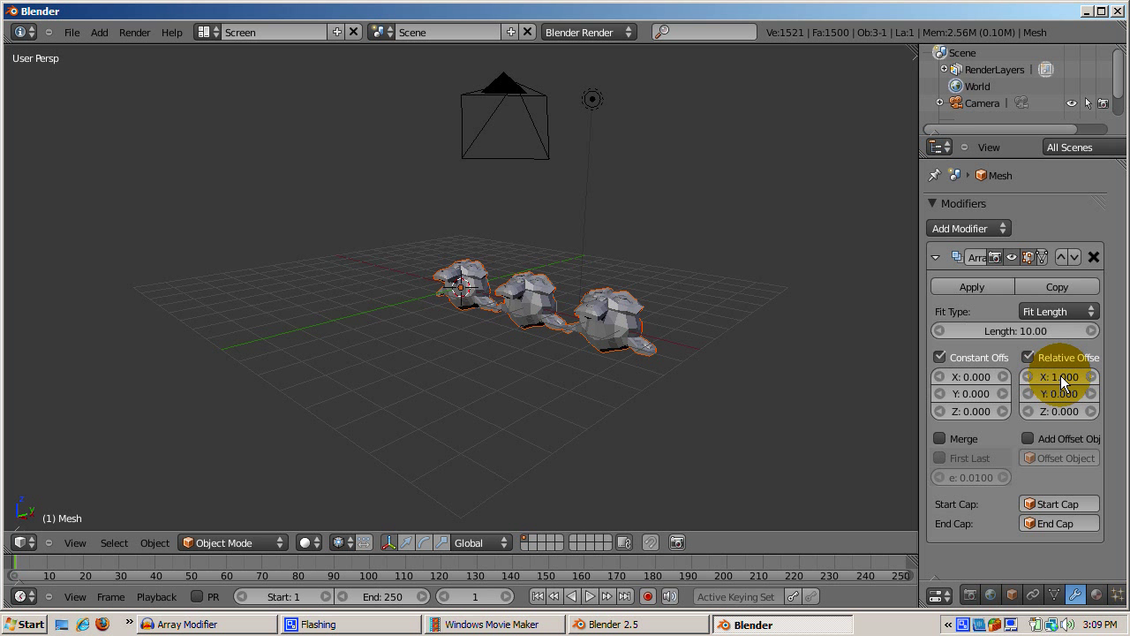
click(1051, 308)
click(1049, 257)
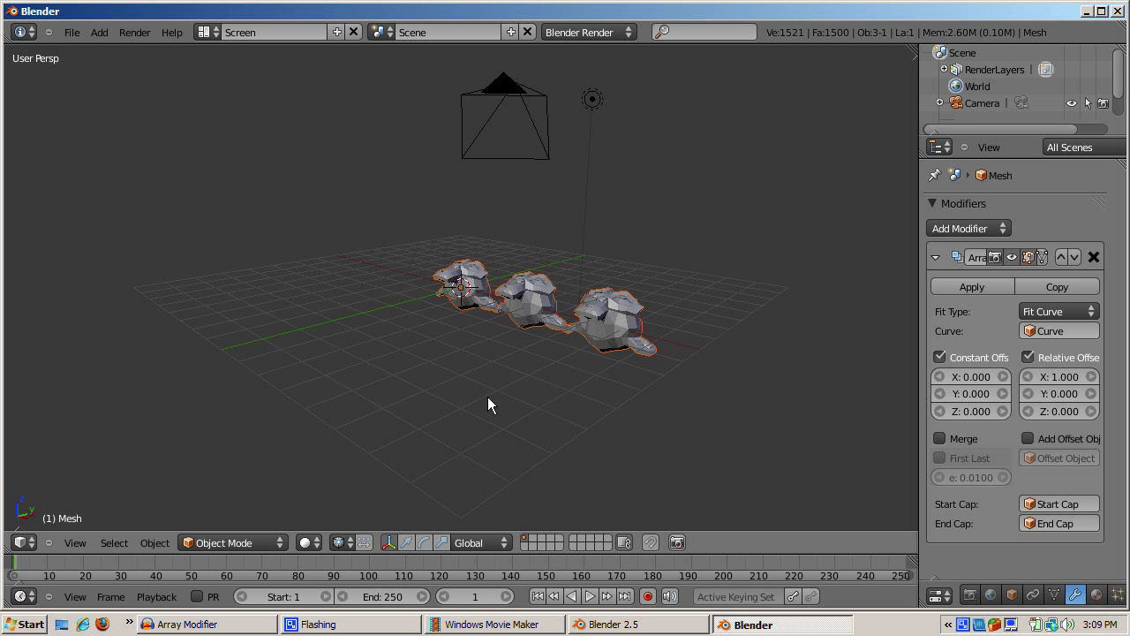
click(437, 381)
key(shift+a)
mouse_move(443, 382)
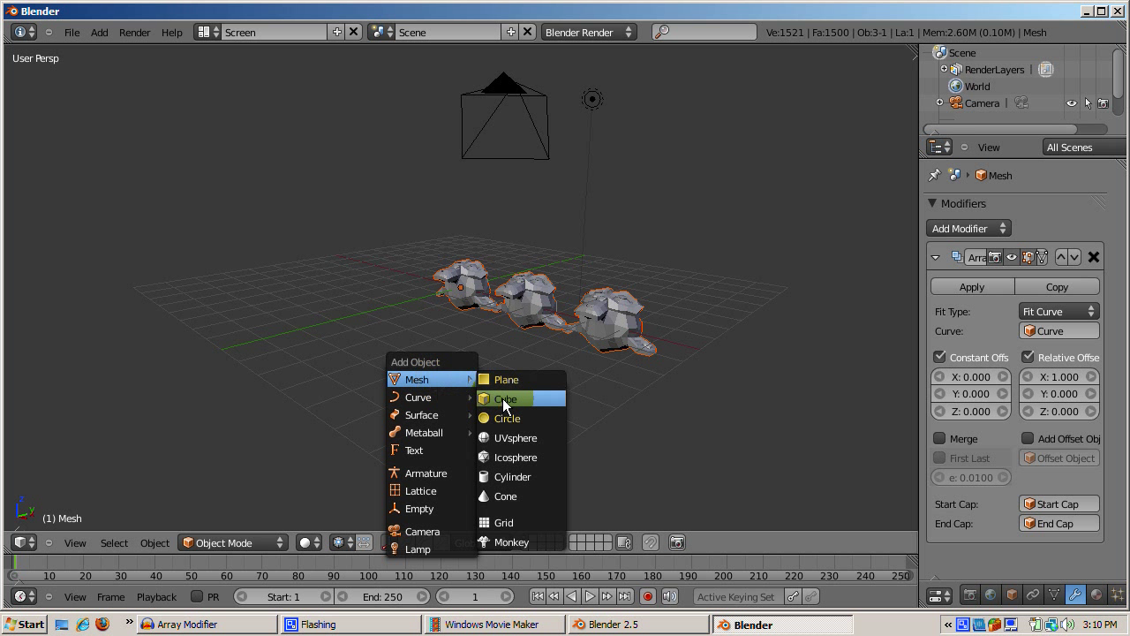
mouse_move(422, 399)
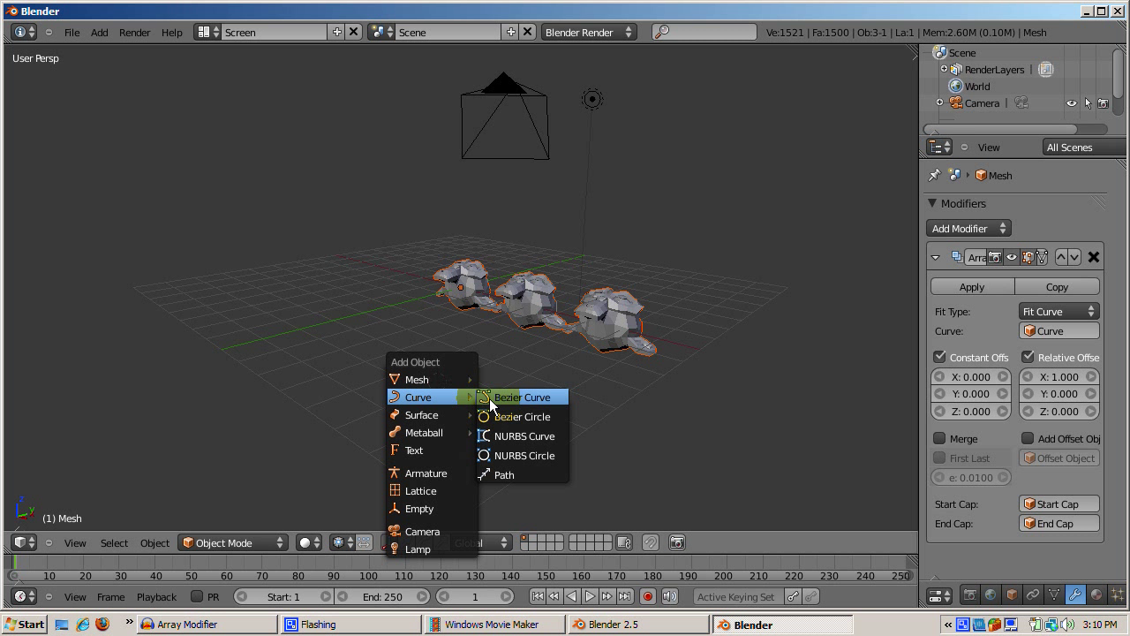
click(521, 398)
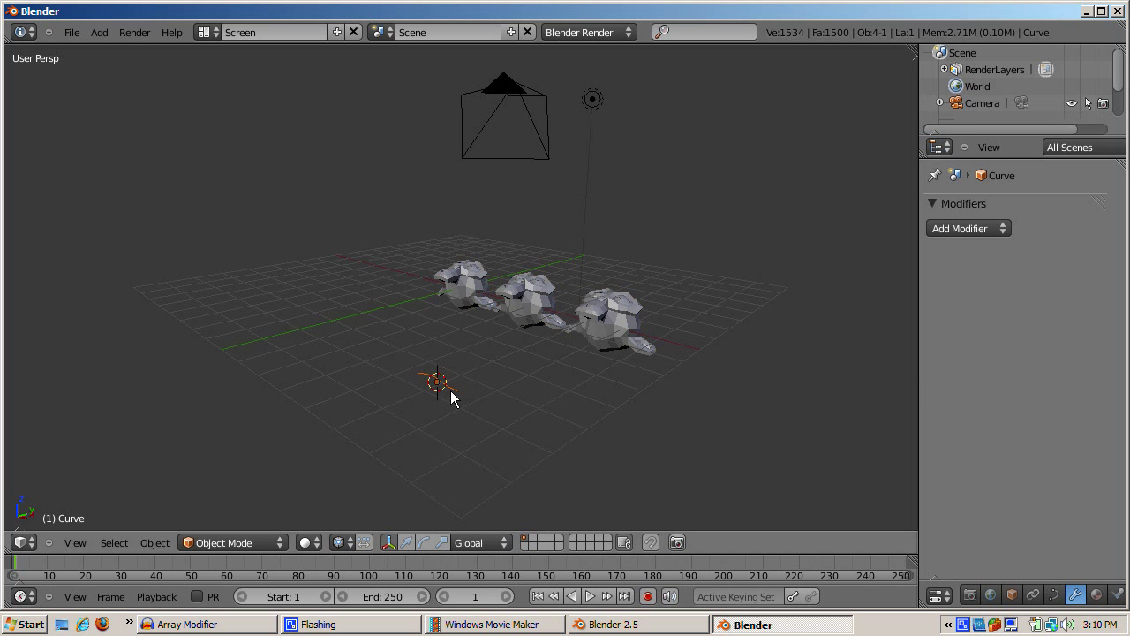
key(Tab)
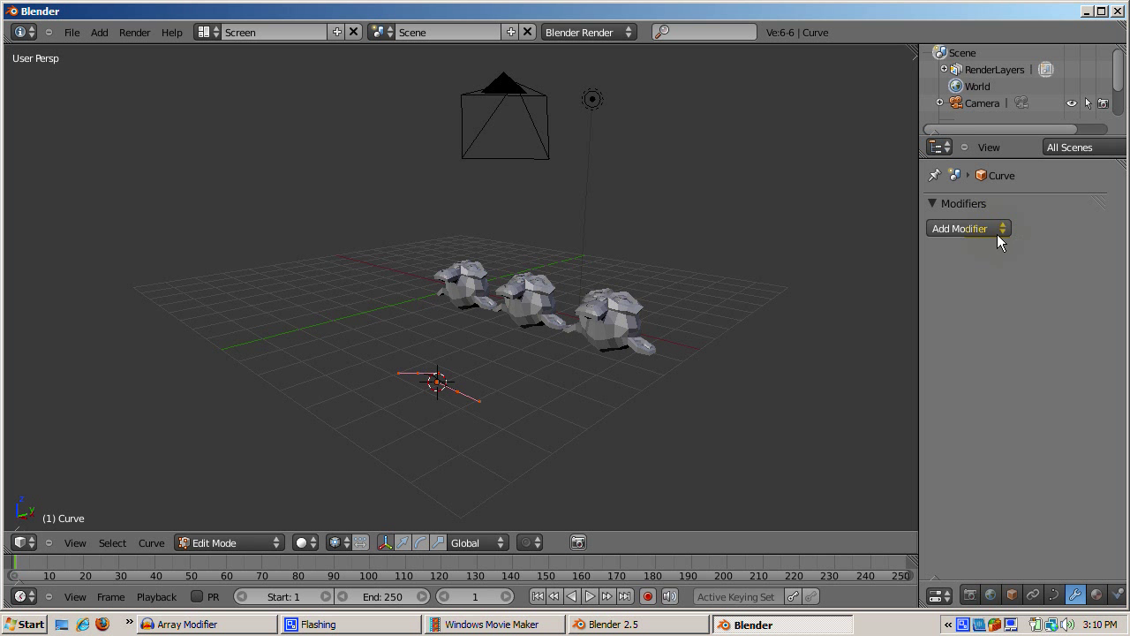
key(Tab)
right_click(612, 334)
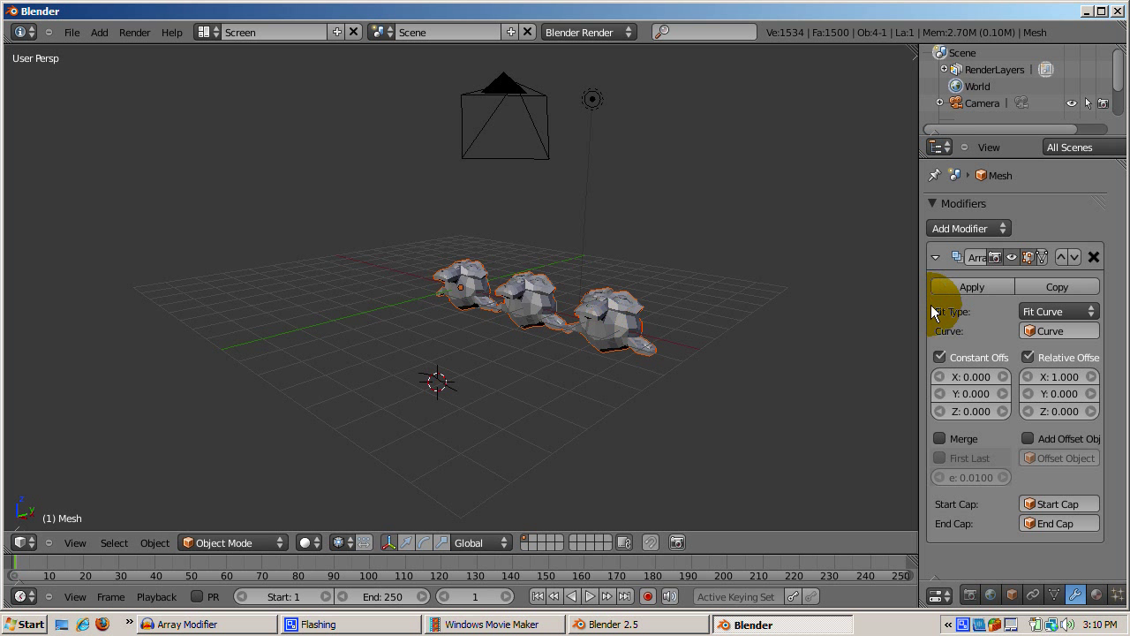
click(1057, 332)
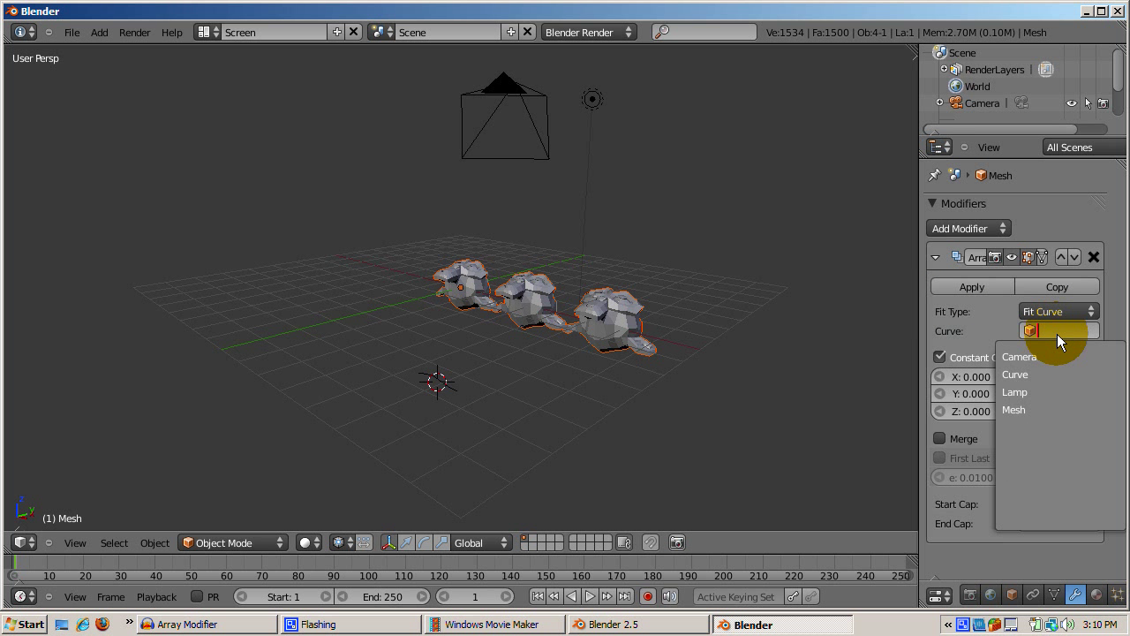
text(Curve)
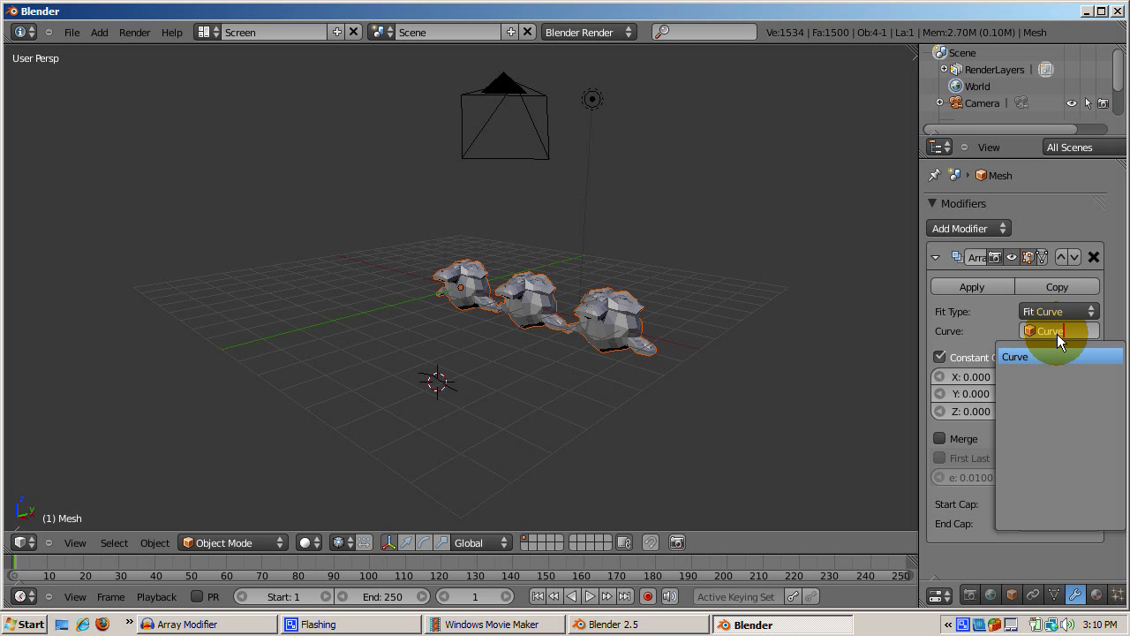
key(Return)
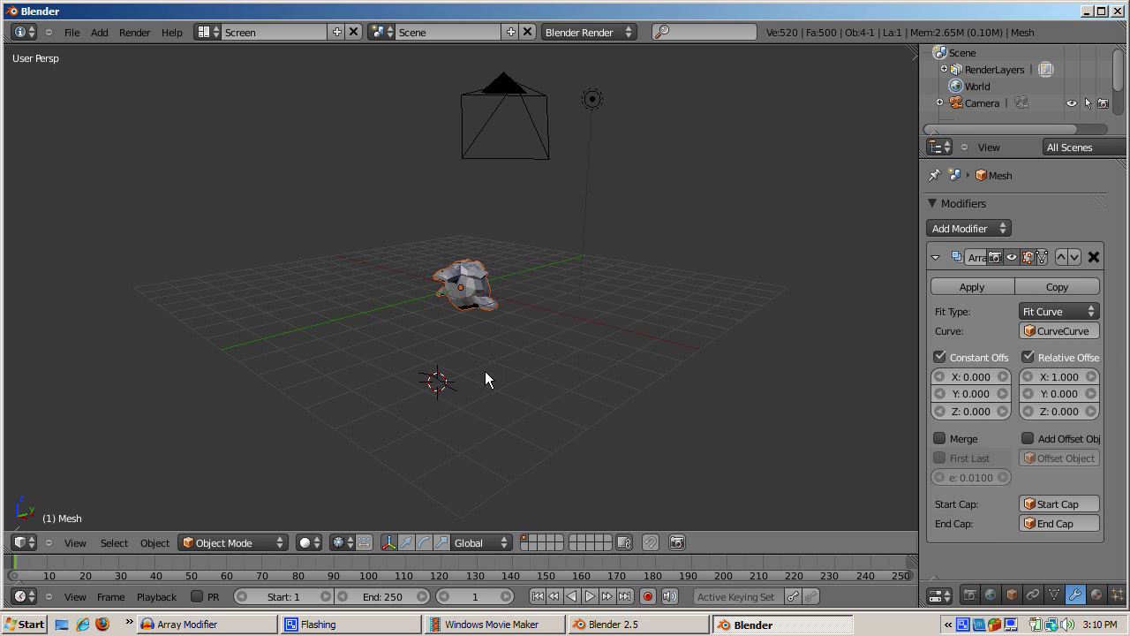
right_click(436, 383)
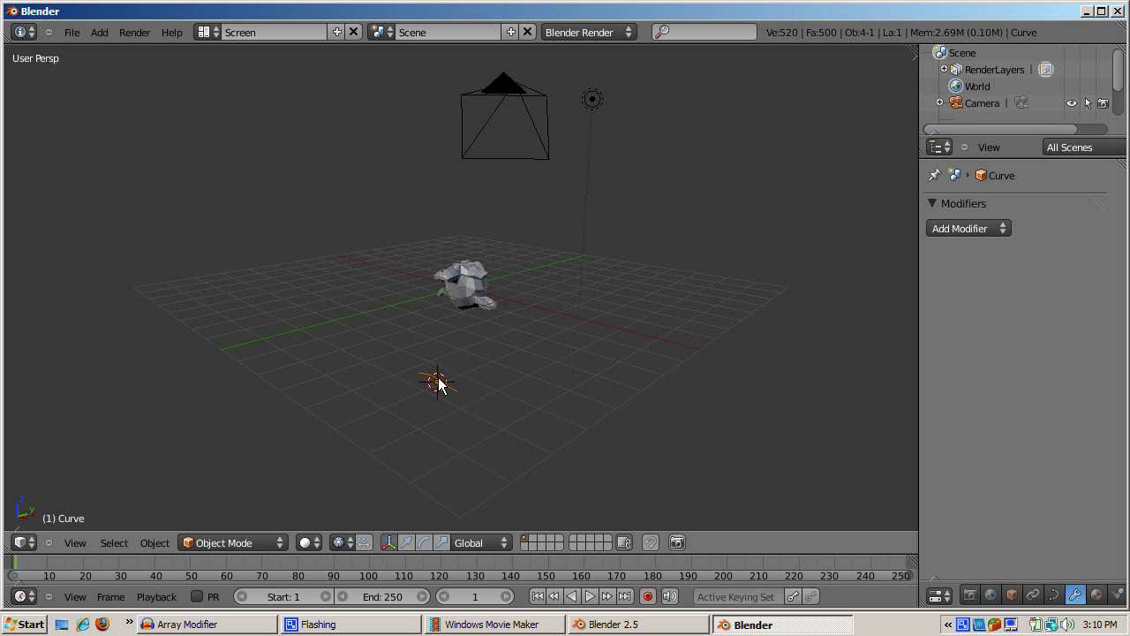
key(Tab)
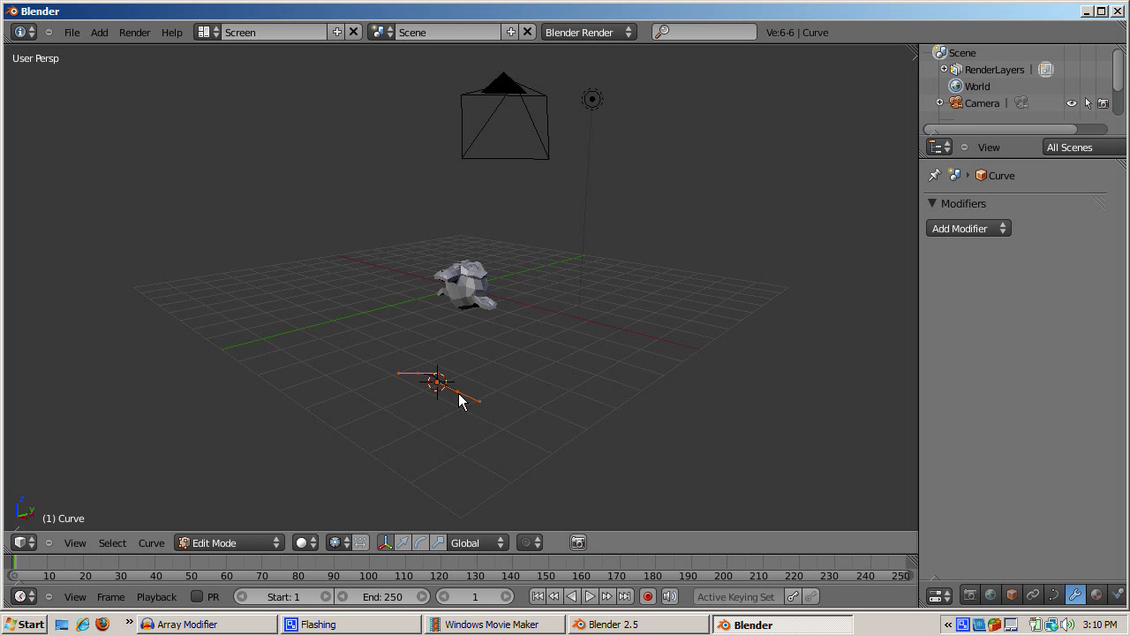
key(a)
right_click(459, 400)
key(g)
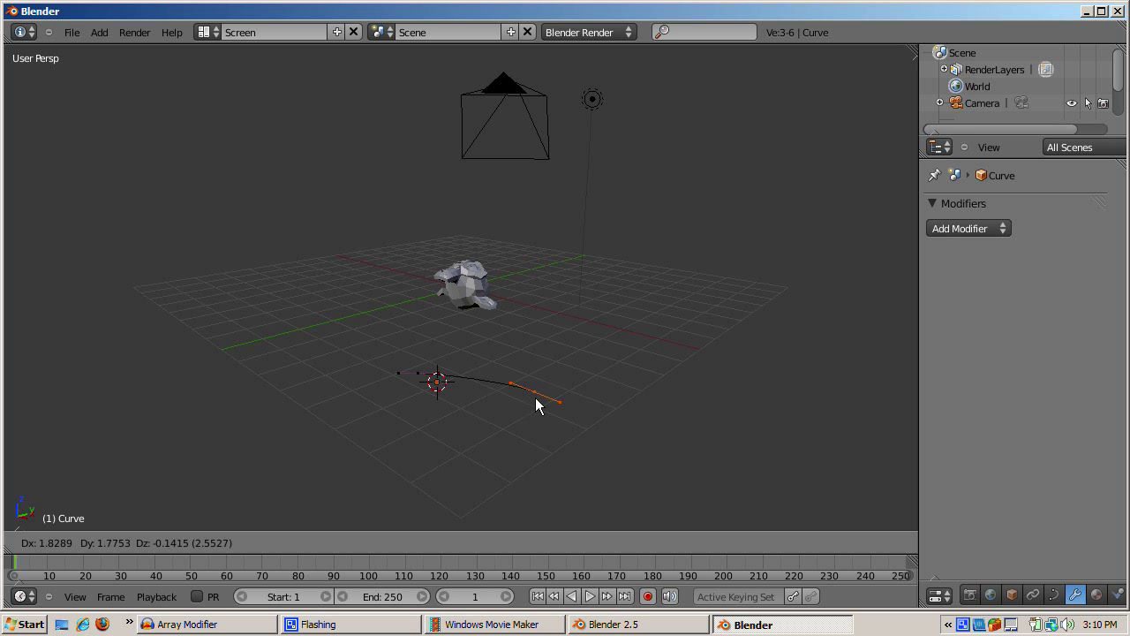
key(Escape)
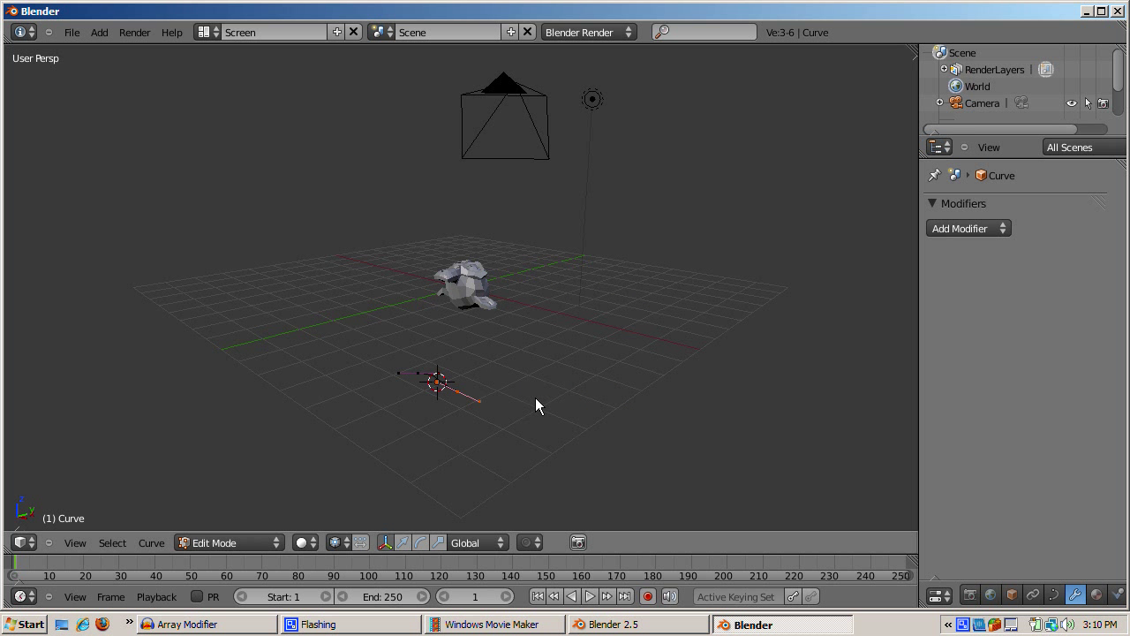
key(Tab)
key(x)
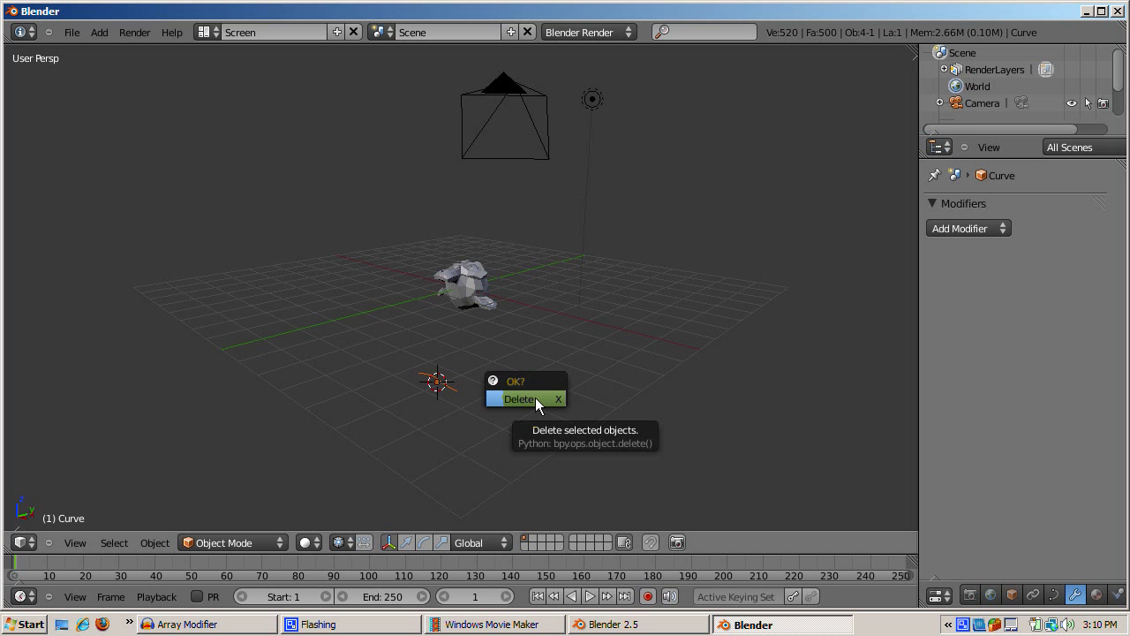
click(535, 397)
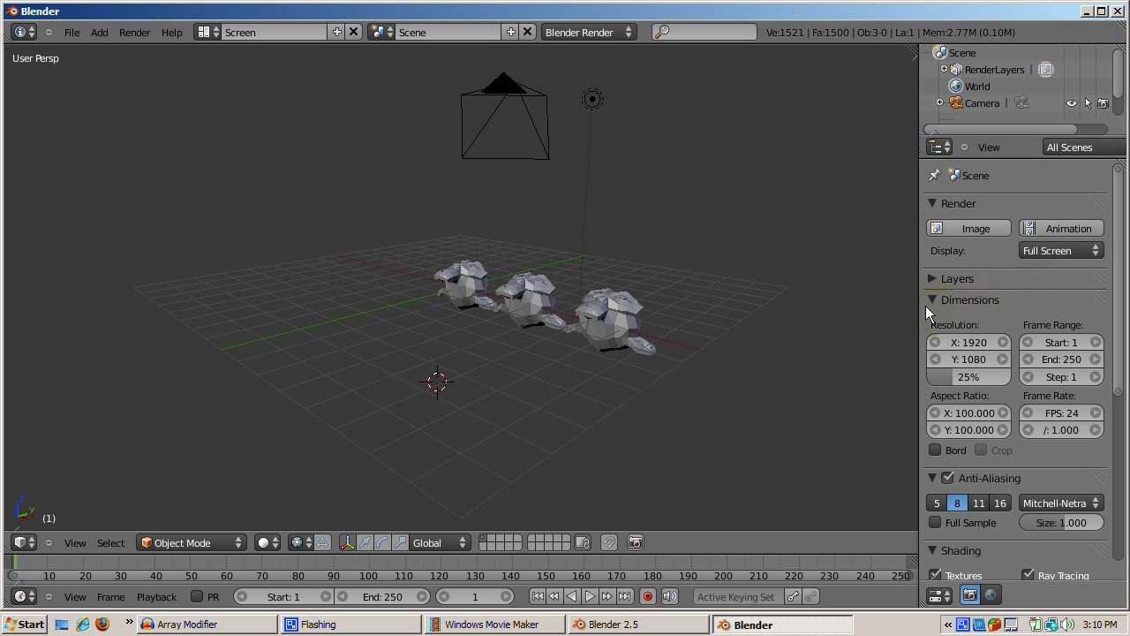
Step: Set the array to Fixed Count 3 with relative X offset 1.500, then apply it
right_click(608, 313)
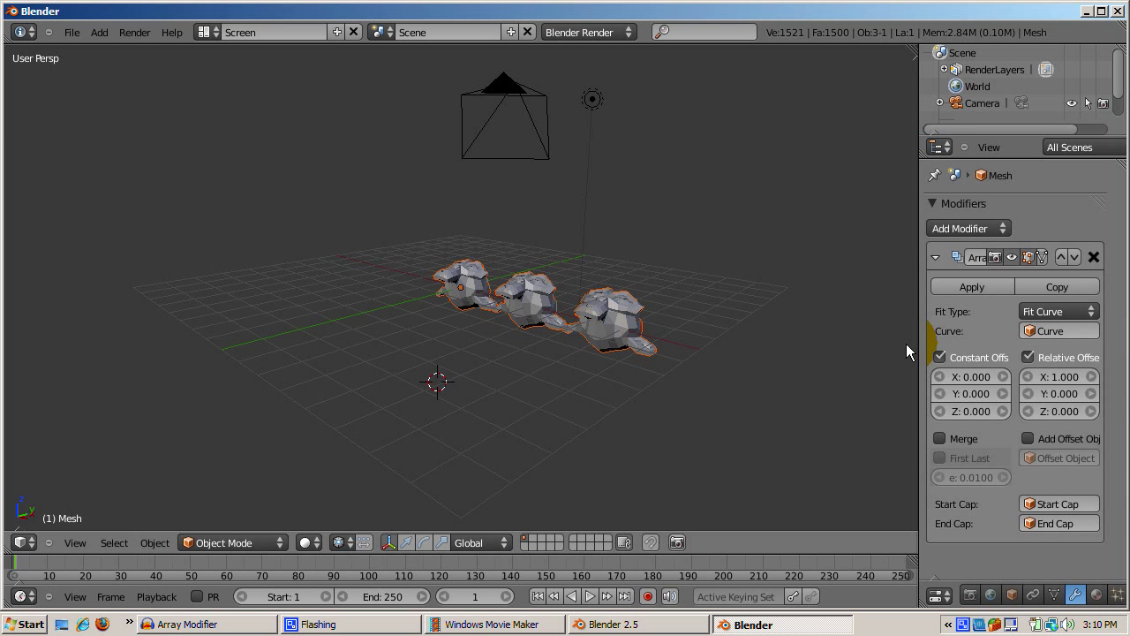
click(1073, 311)
click(1060, 314)
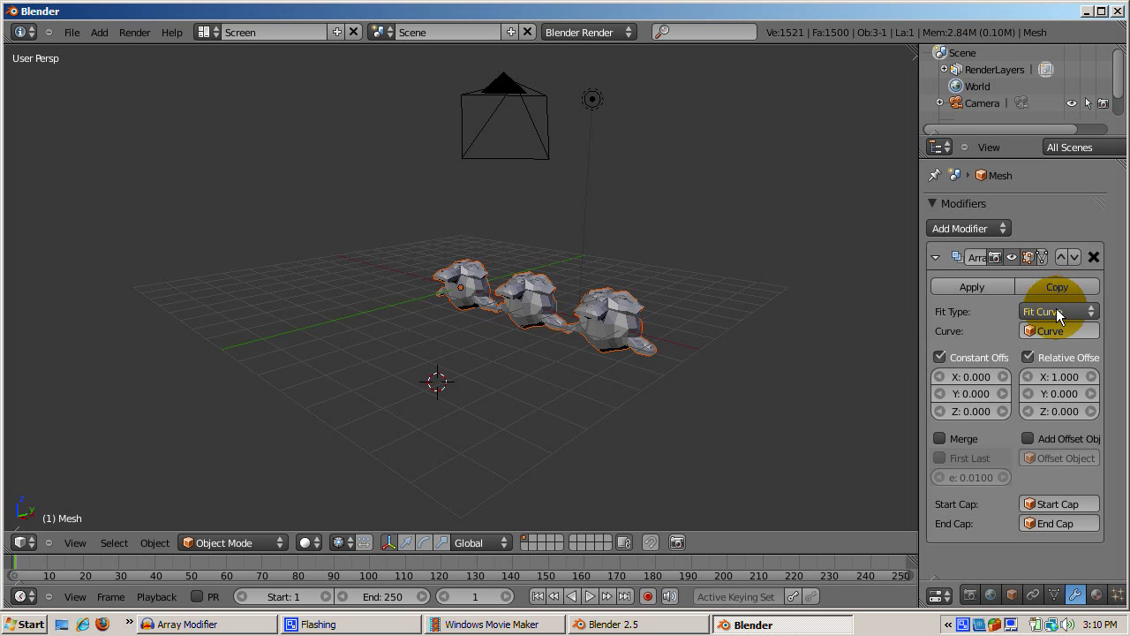
click(1056, 311)
click(1053, 293)
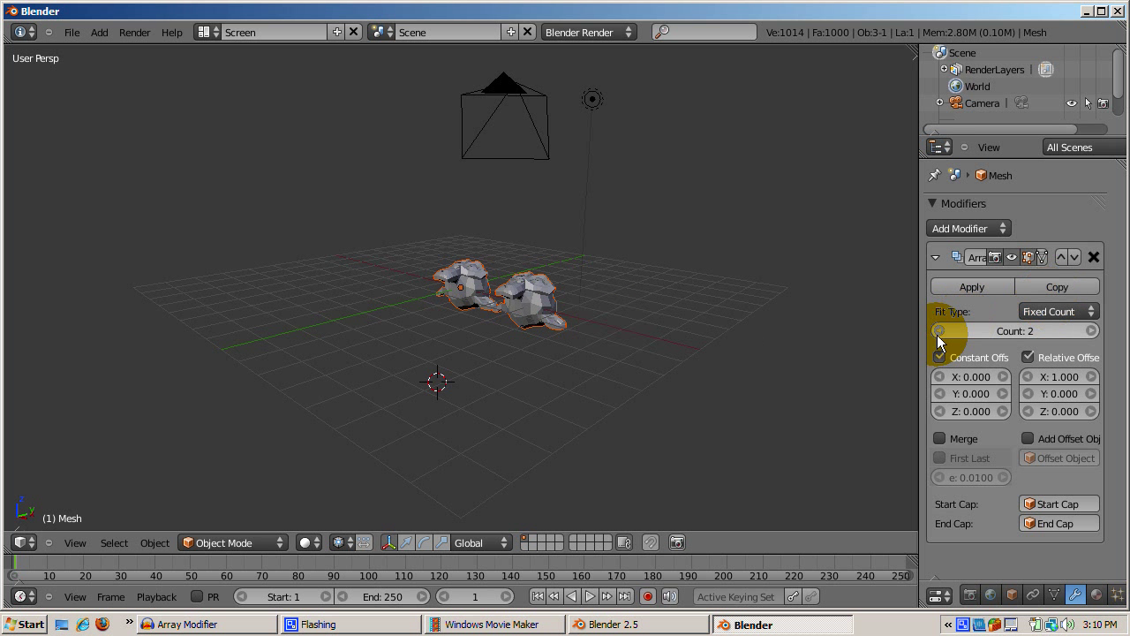
click(1093, 332)
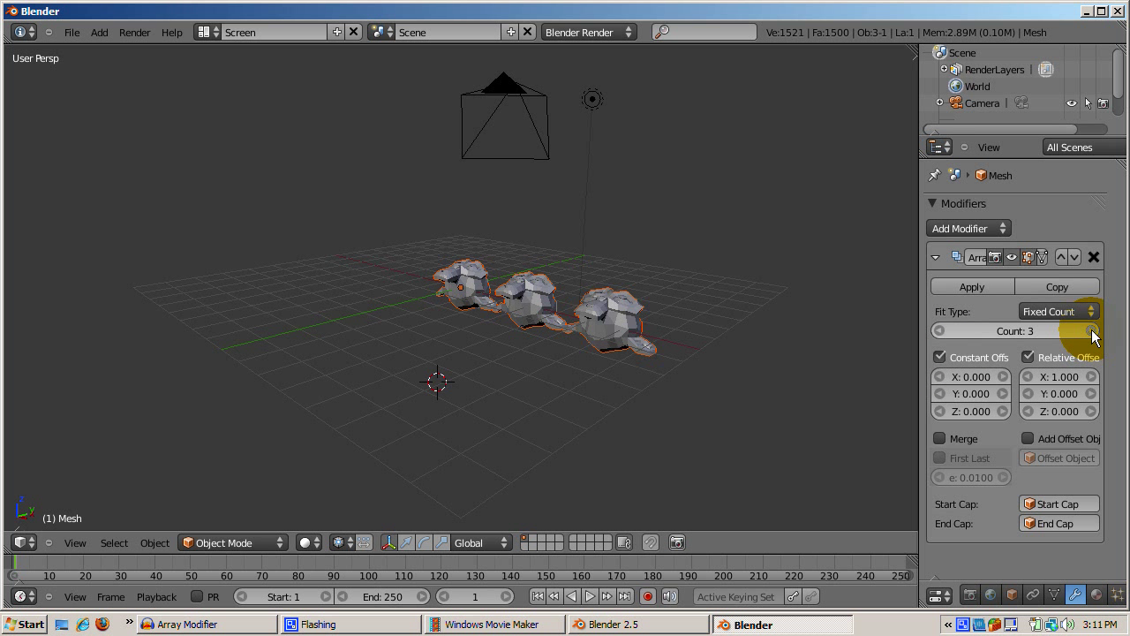
click(1061, 376)
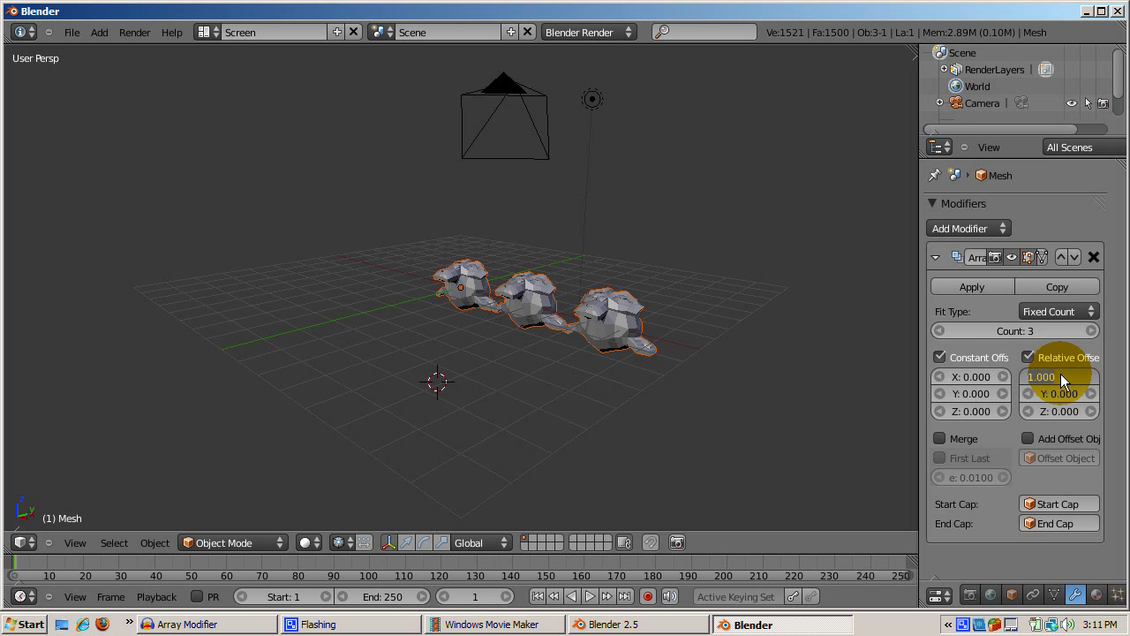
key(Return)
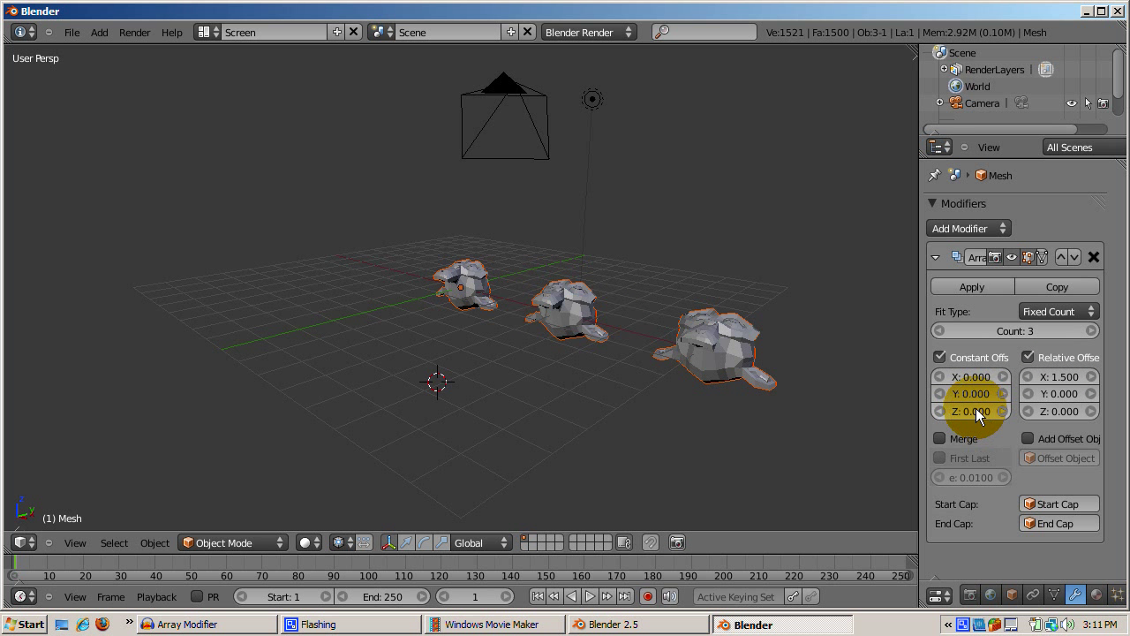
click(970, 283)
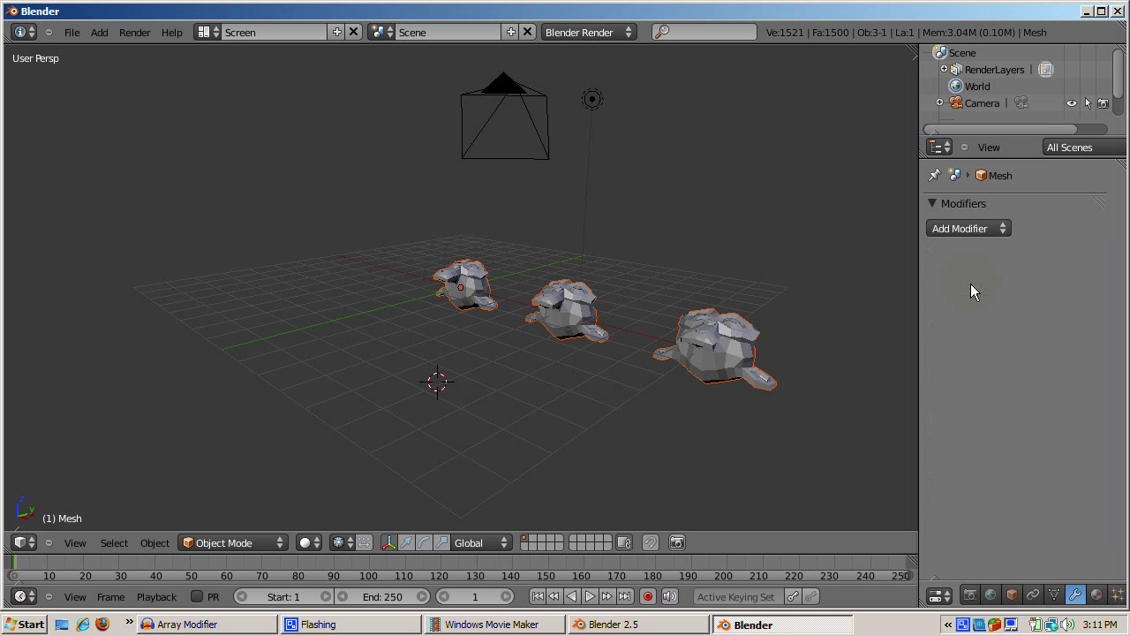
Step: Add a second Array with count 3, relative offset X 0 and Y 1.5, and apply it
click(967, 229)
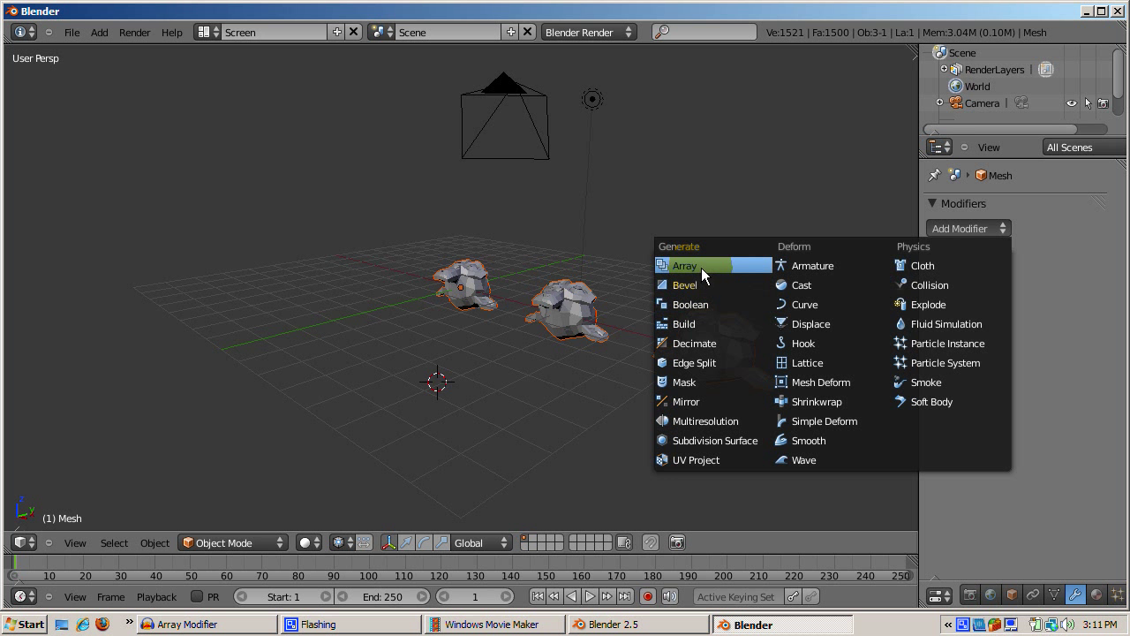
click(701, 267)
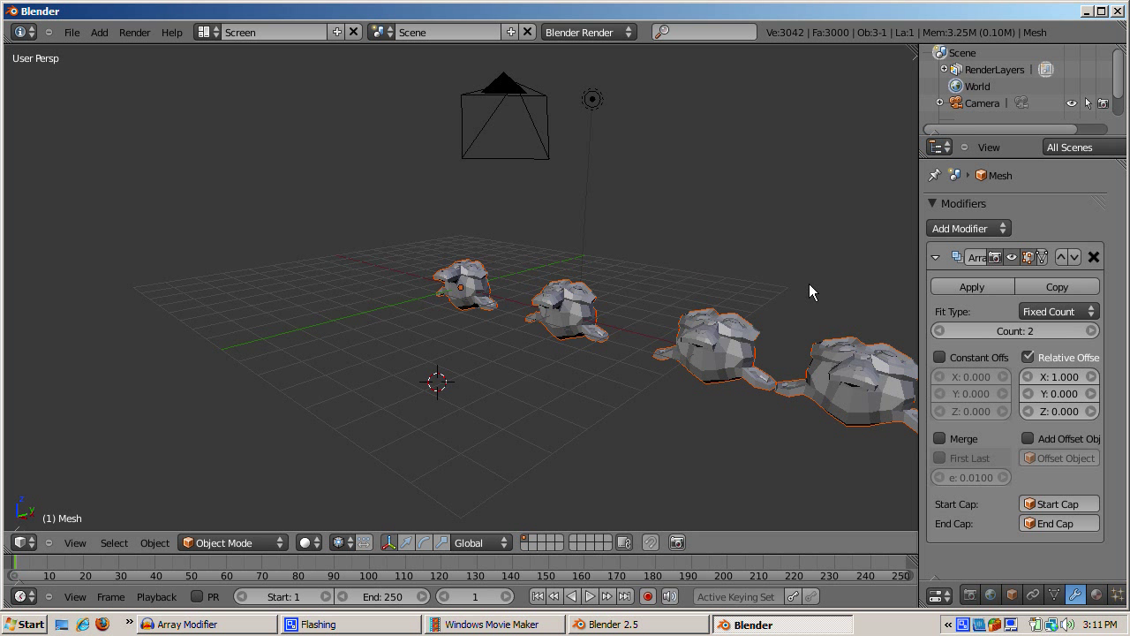
click(1089, 330)
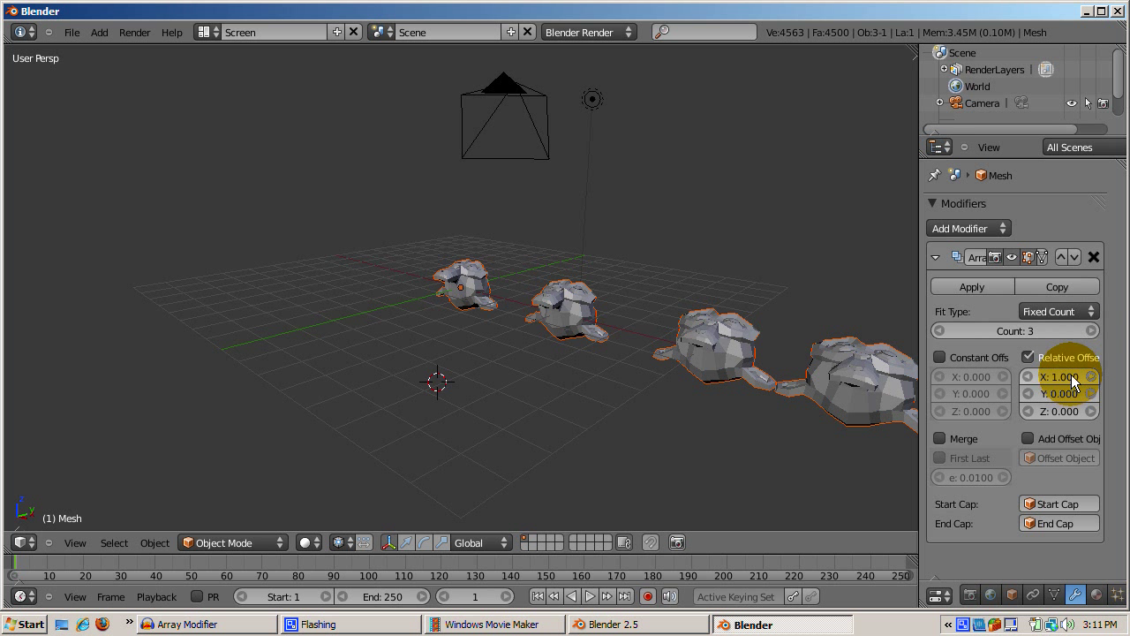
click(1070, 374)
text(0)
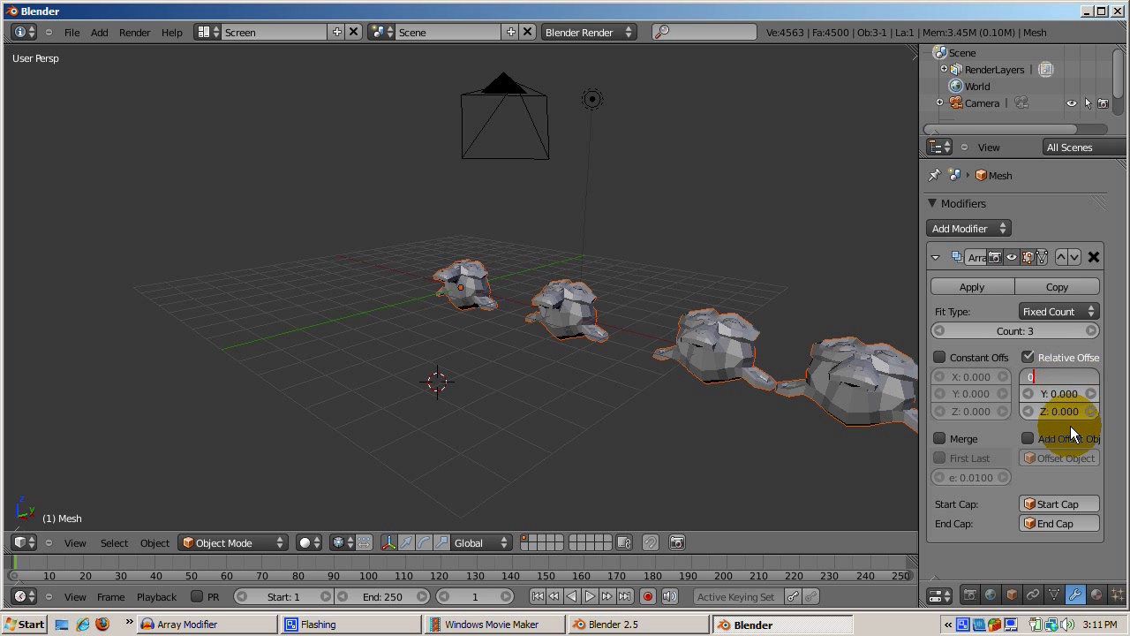
key(Tab)
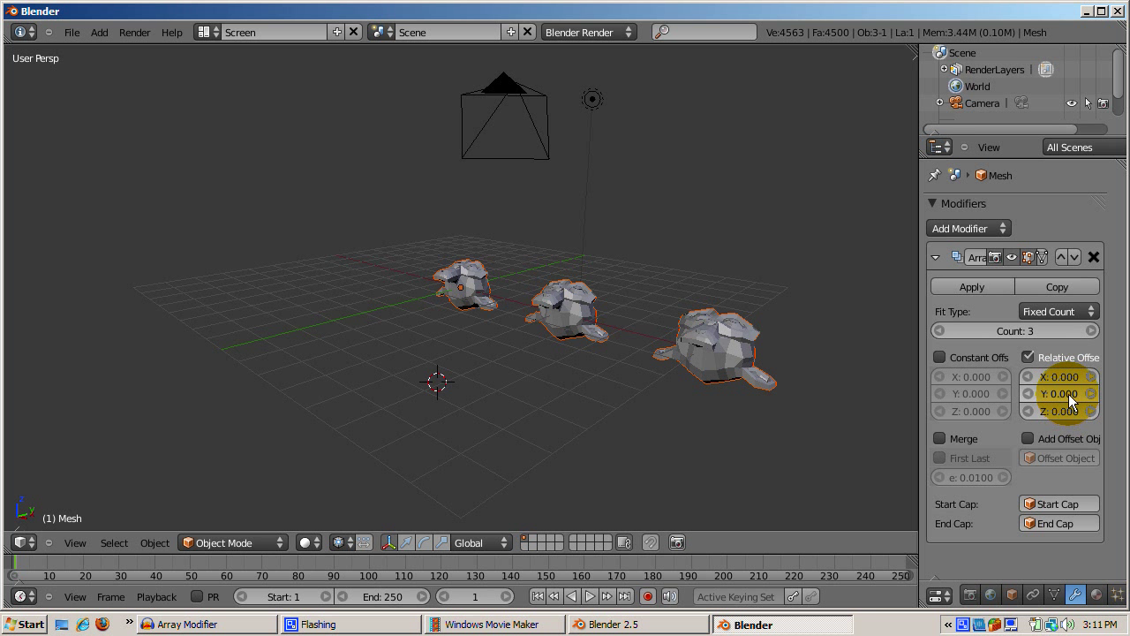
text(1.5)
key(Return)
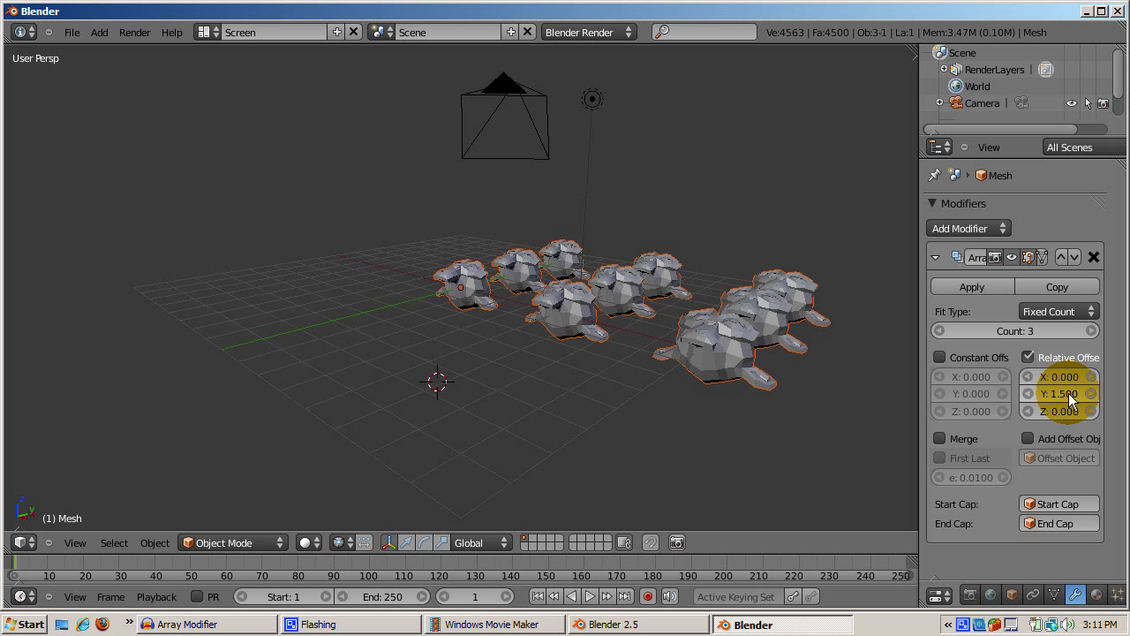
click(969, 286)
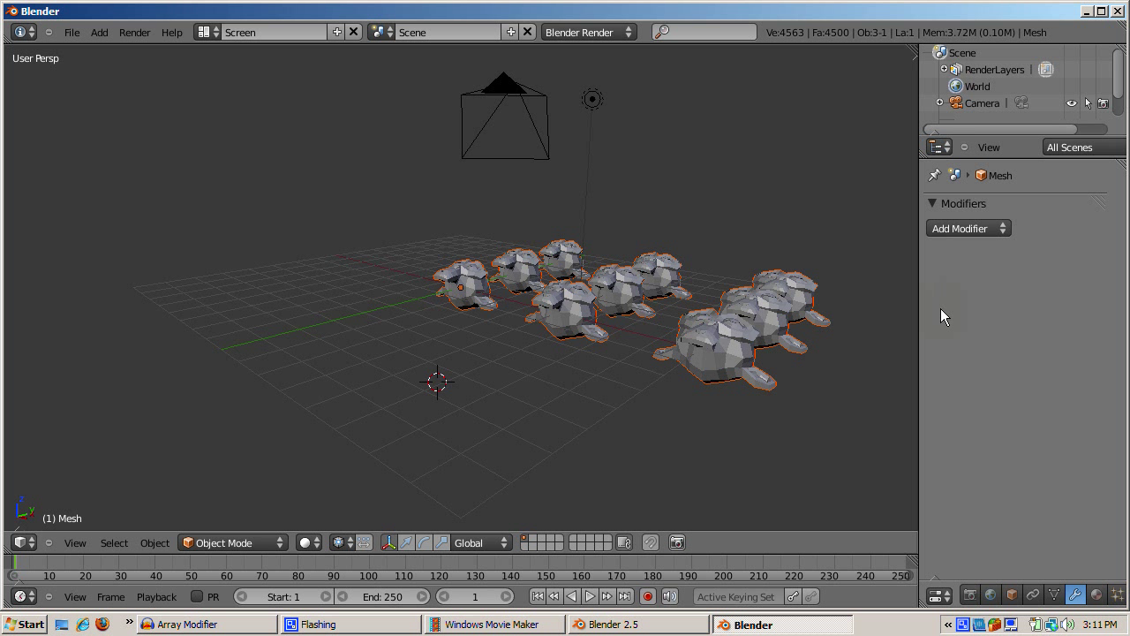
click(965, 231)
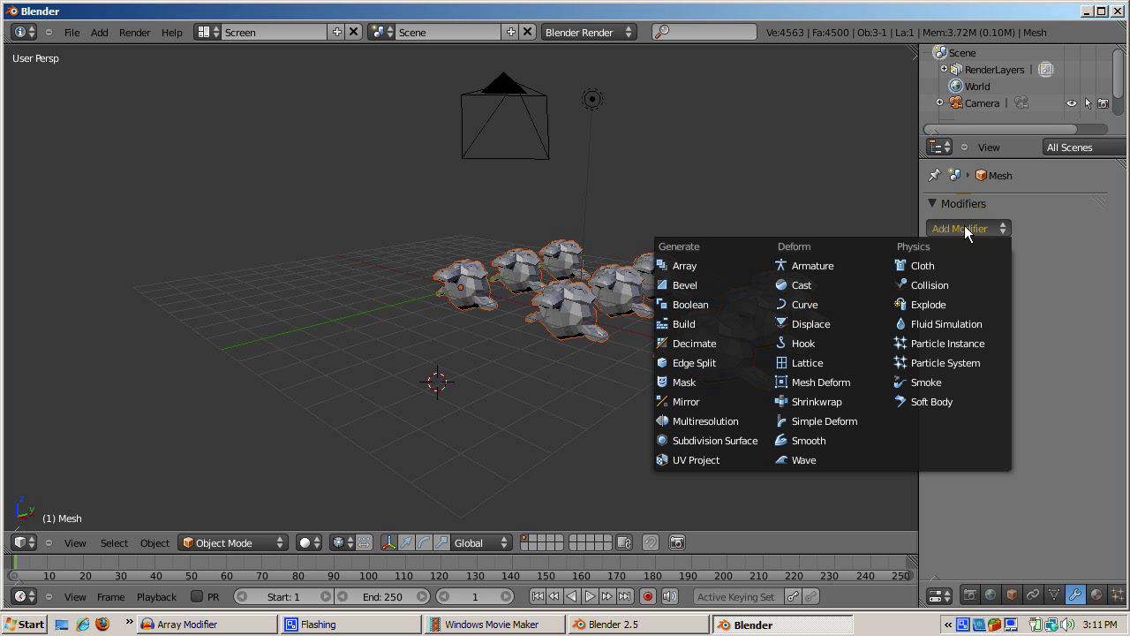
Step: Add a third Array with count 3, relative offset X 0 and Z 1.5, and apply it
click(728, 262)
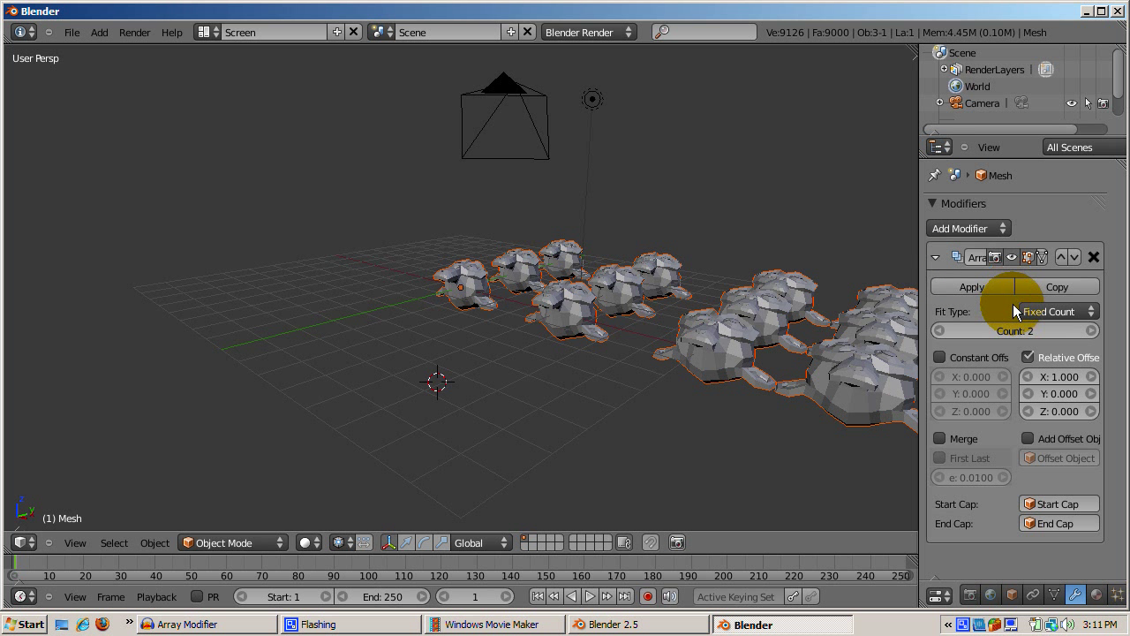
click(1091, 332)
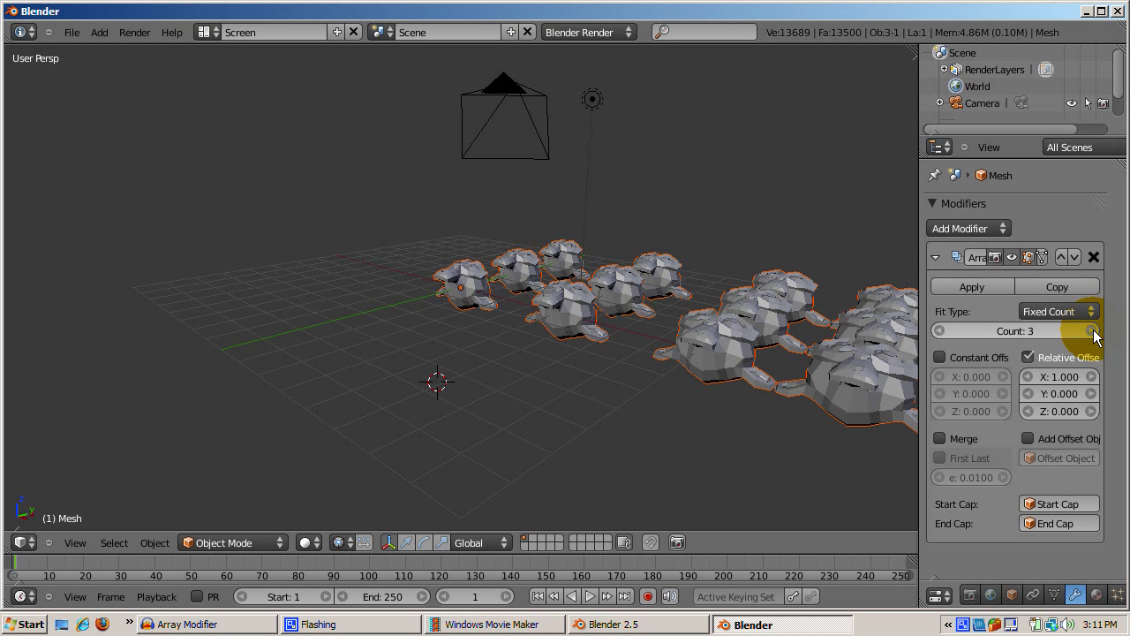
click(1065, 376)
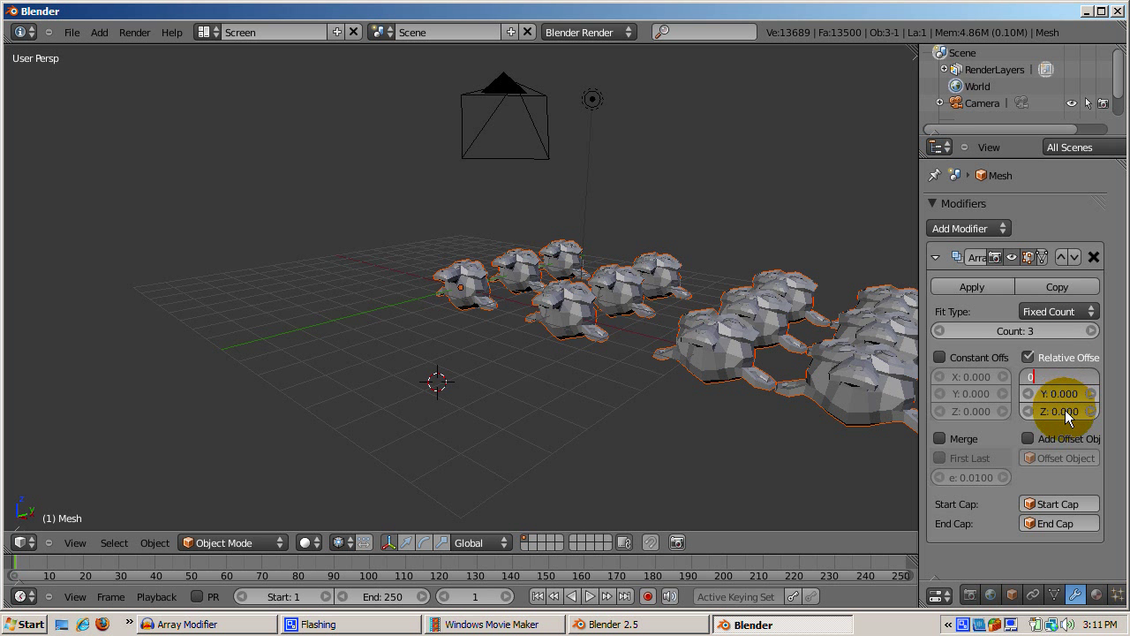
click(1065, 409)
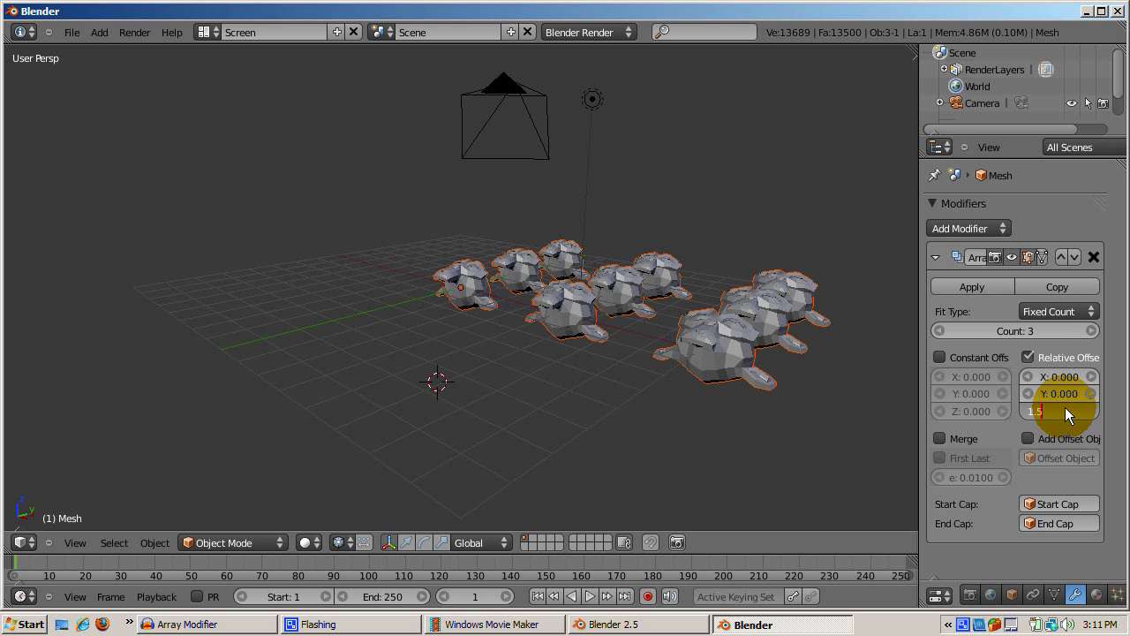
text(1.5)
key(Return)
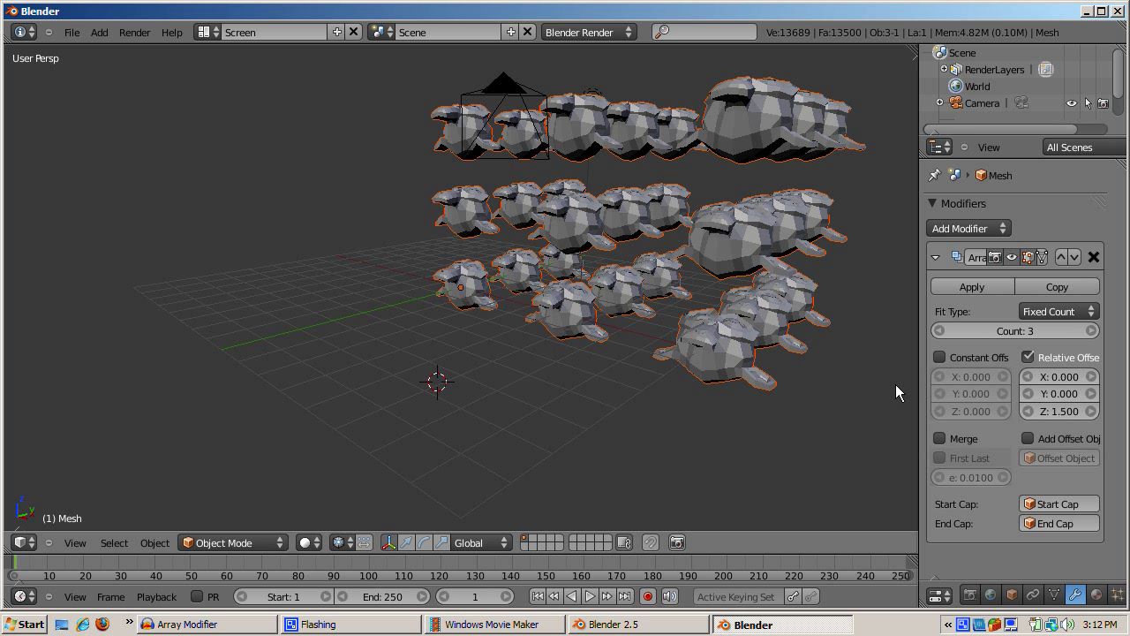
click(967, 290)
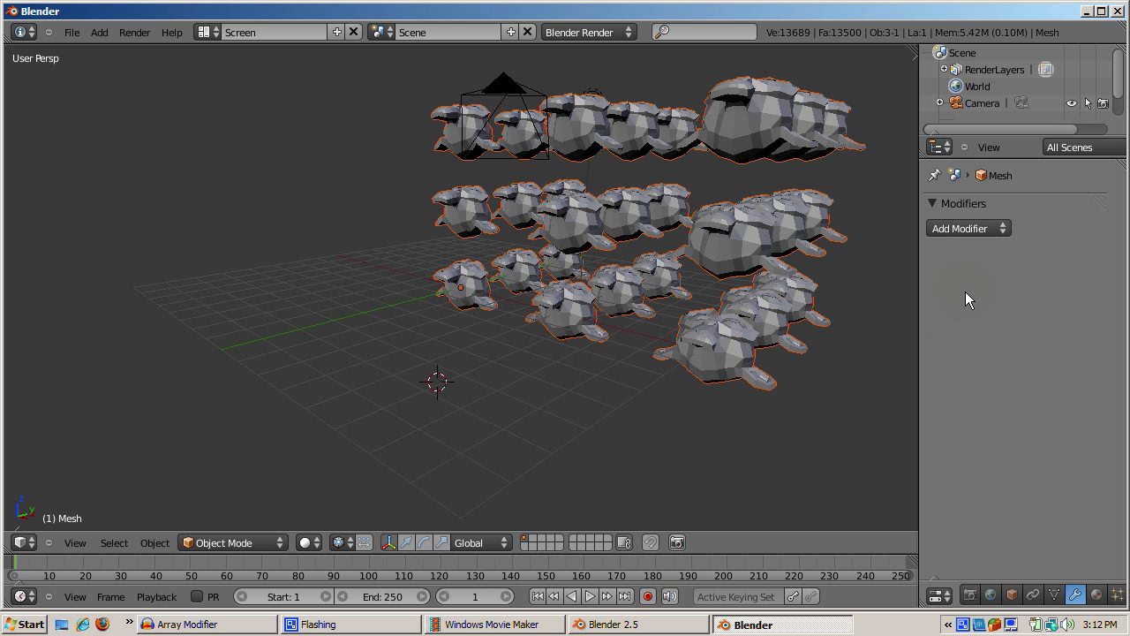
Step: Create new material Material.001 with a pure red diffuse colour (R 1, G 0, B 0)
click(1097, 595)
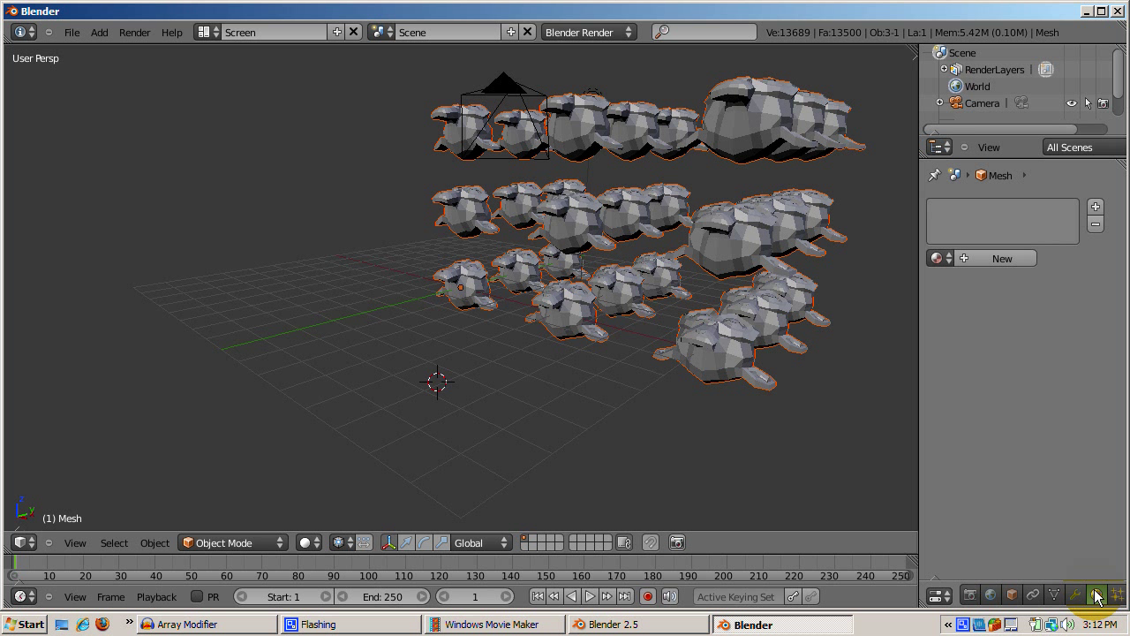
click(1002, 258)
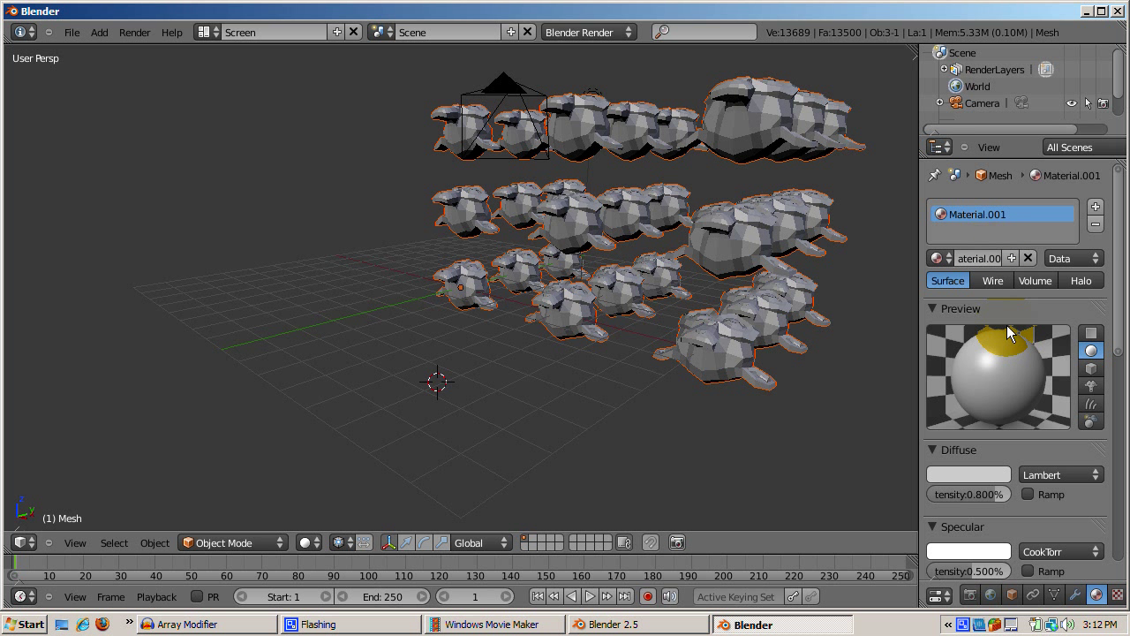
click(986, 474)
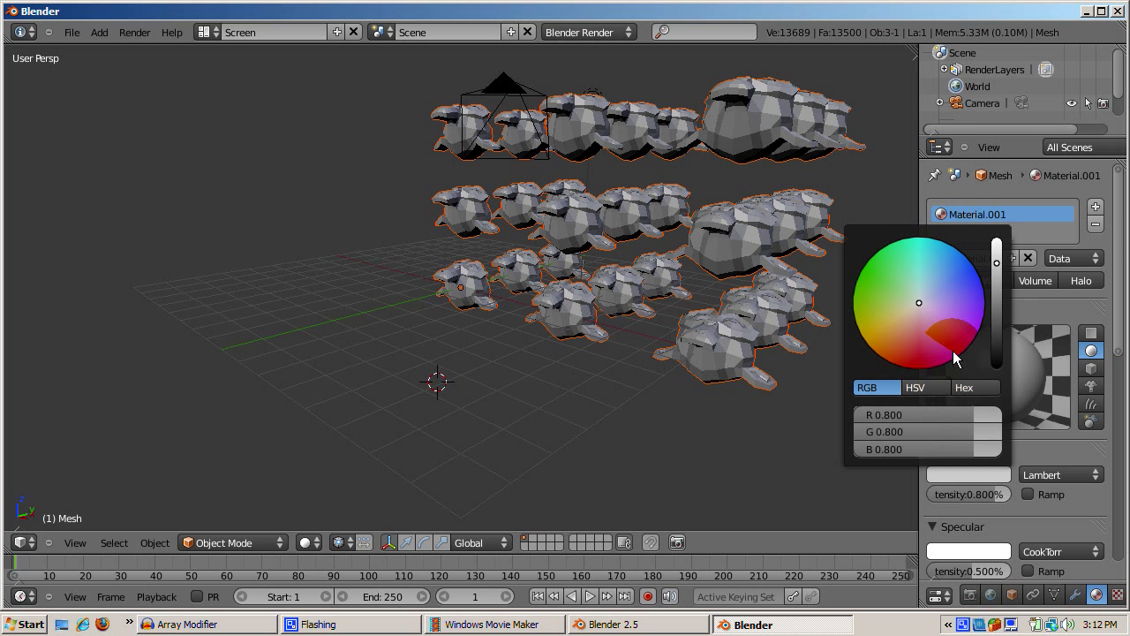
drag(971, 408, 805, 455)
click(808, 445)
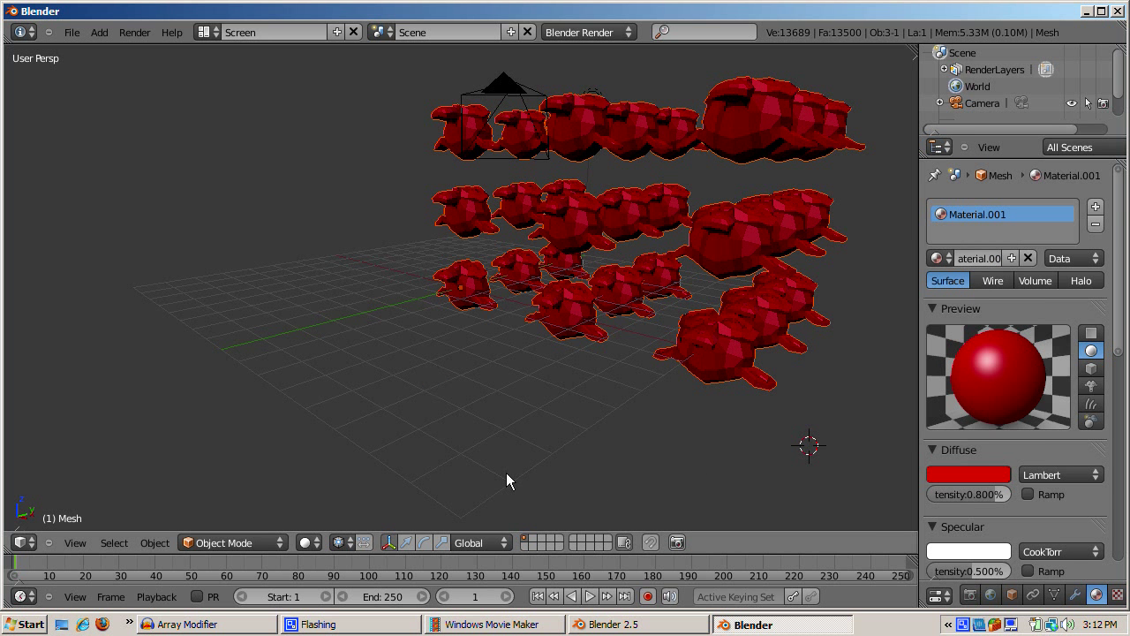
click(75, 542)
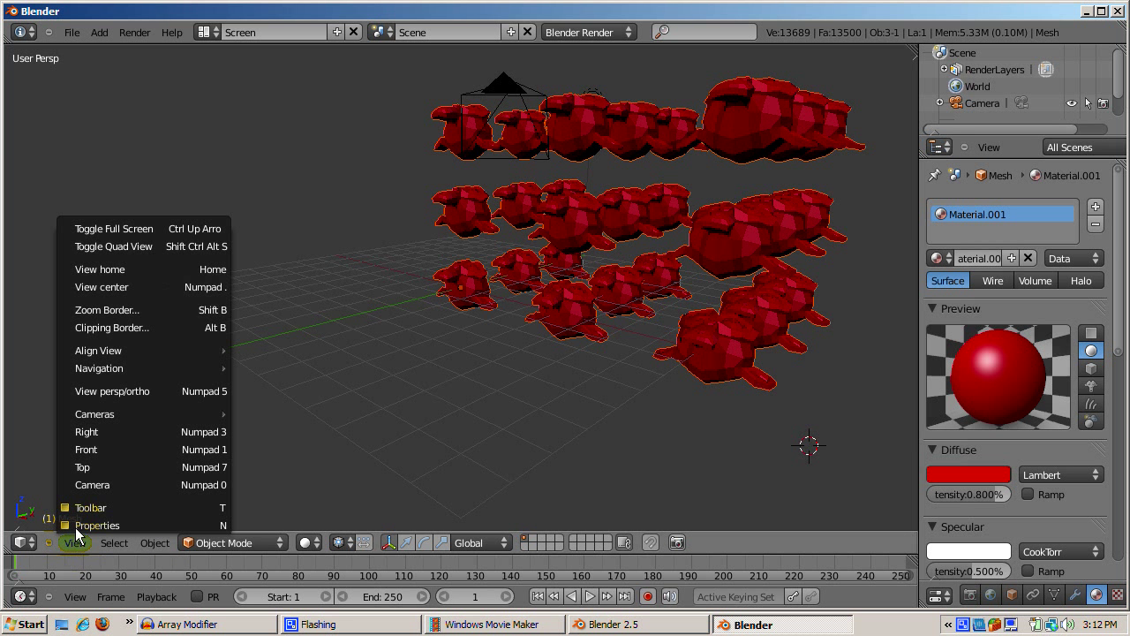
Step: Toggle Quad View to show Top, Front, Right and Camera views of the red monkey block
click(122, 246)
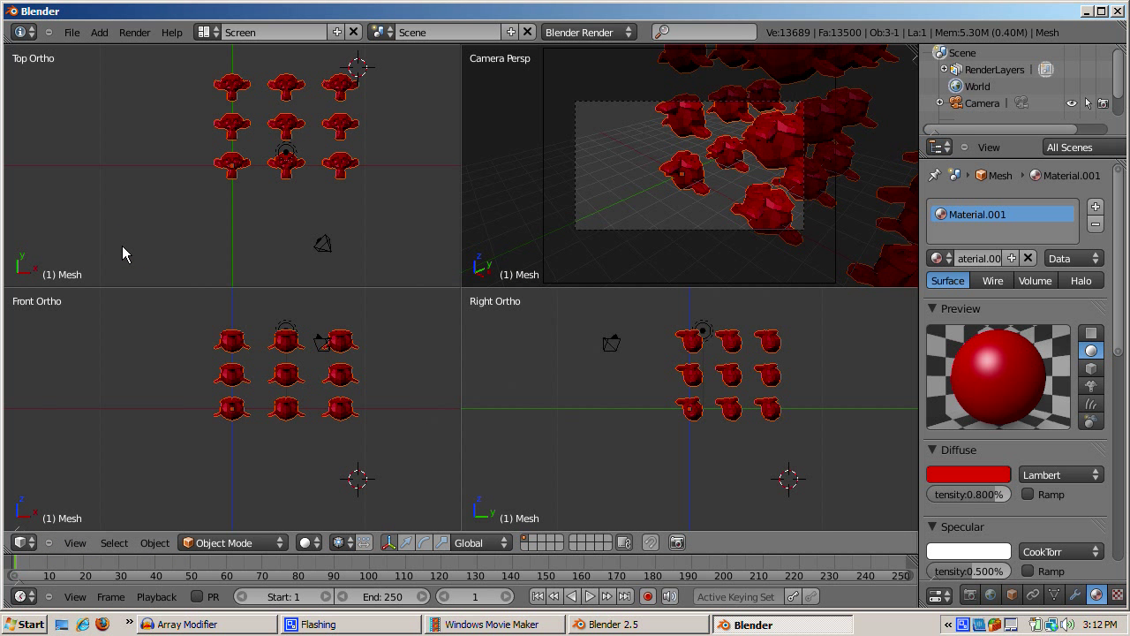